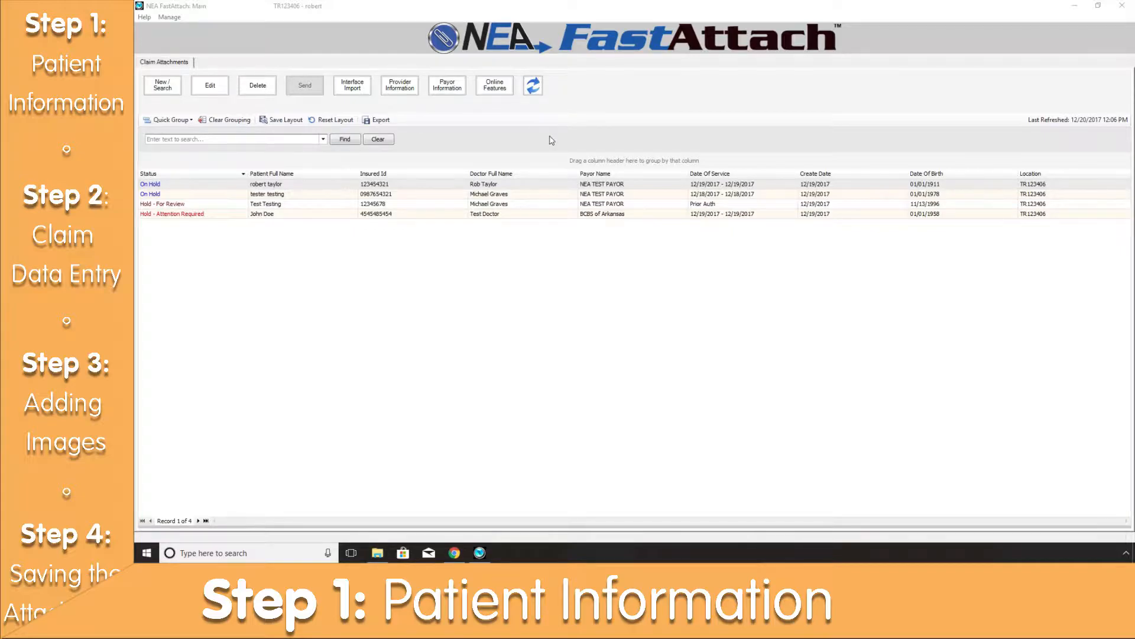
# - Look up all existing patients at the home location without search criteria, and start a new patient record
pyautogui.click(160, 89)
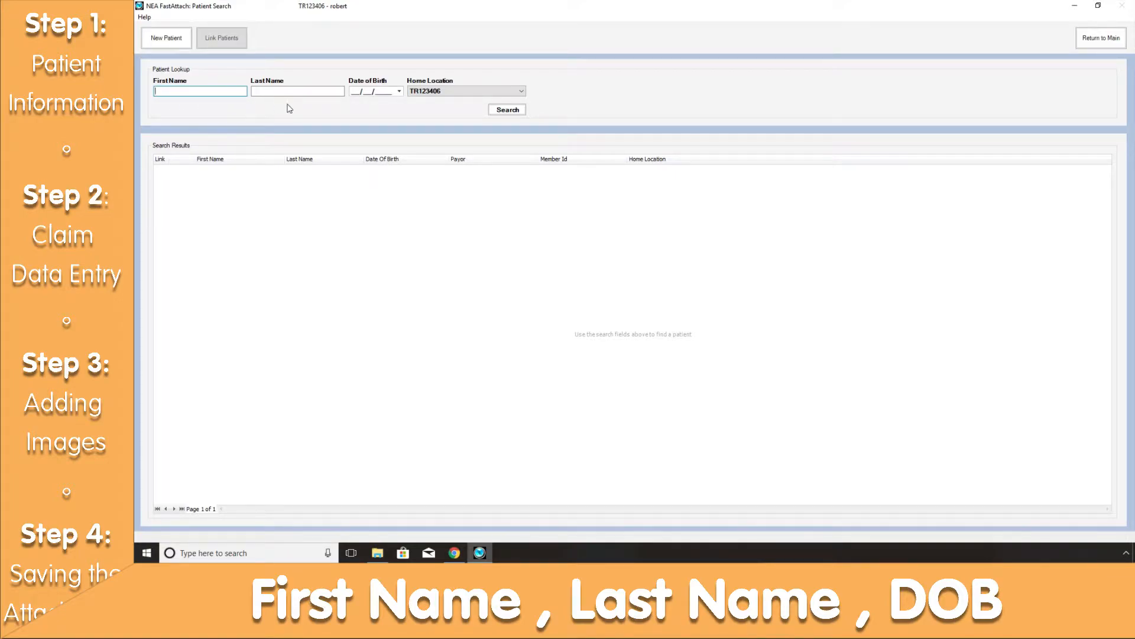
pyautogui.click(507, 110)
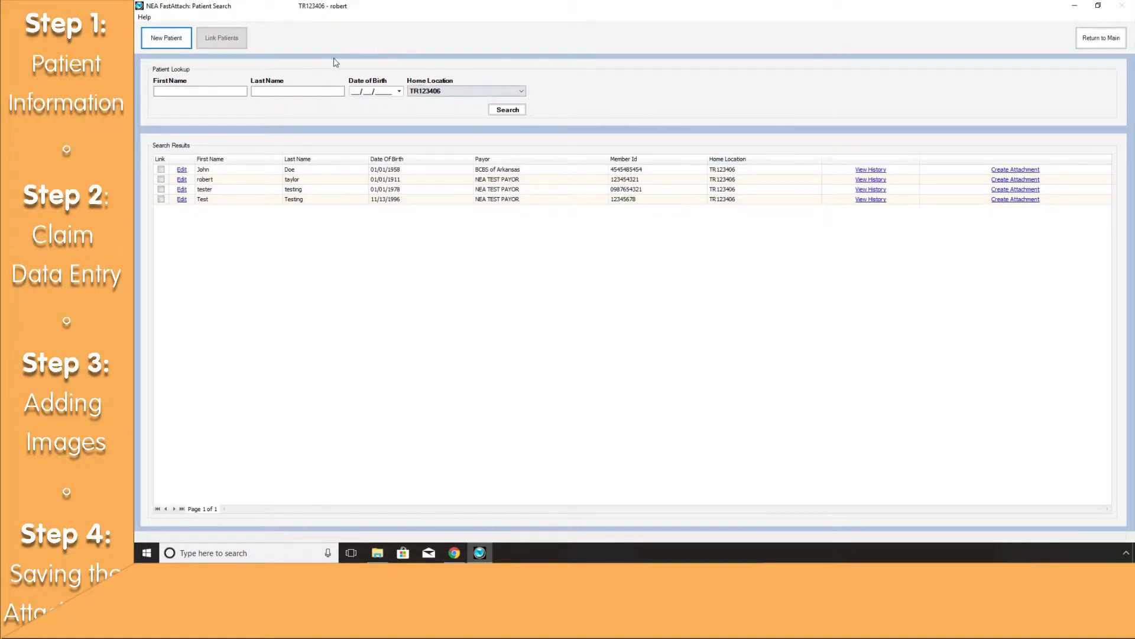
pyautogui.click(168, 40)
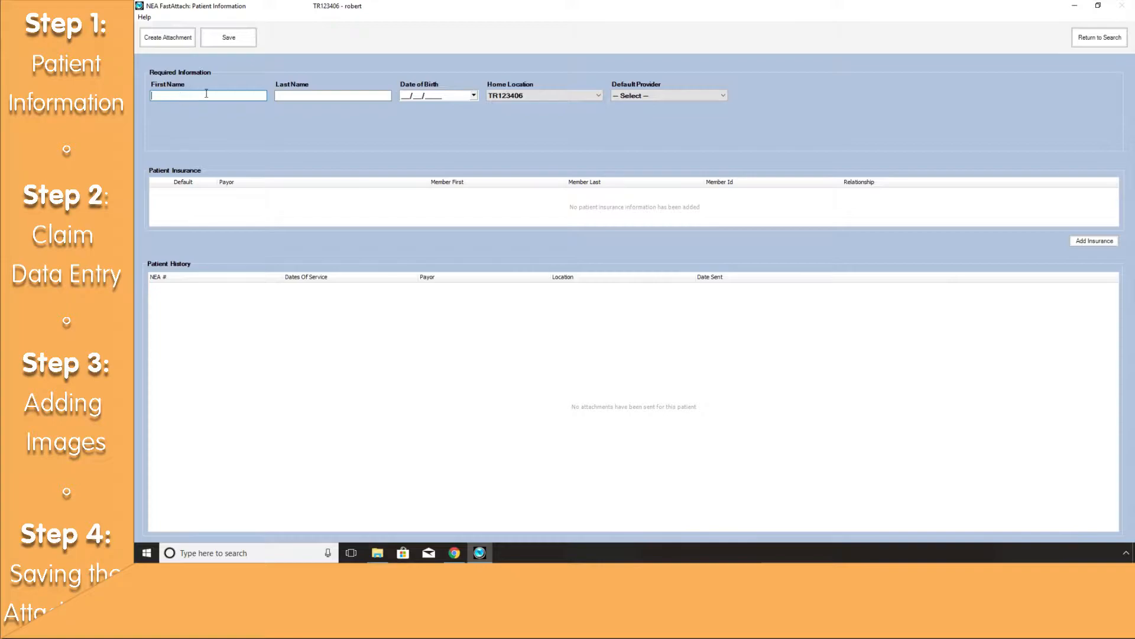
# - Enter the patient's first name, last name and date of birth, and assign the first listed provider as the default
pyautogui.write('Jane')
pyautogui.press('Tab')
pyautogui.write('Doe')
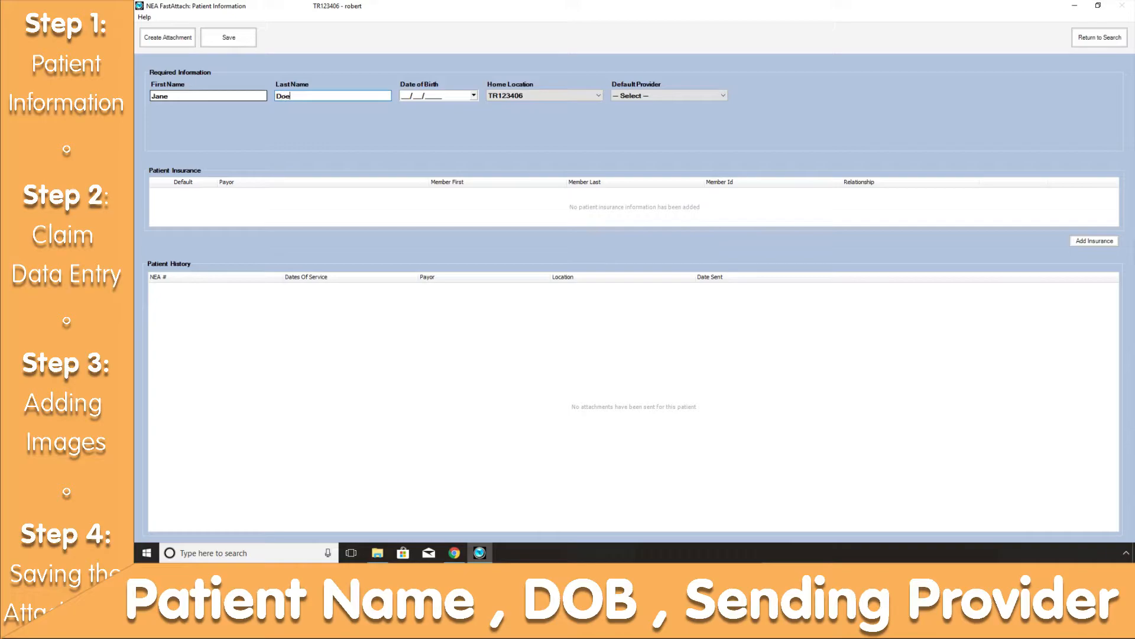
pyautogui.press('Tab')
pyautogui.write('01/01/1901')
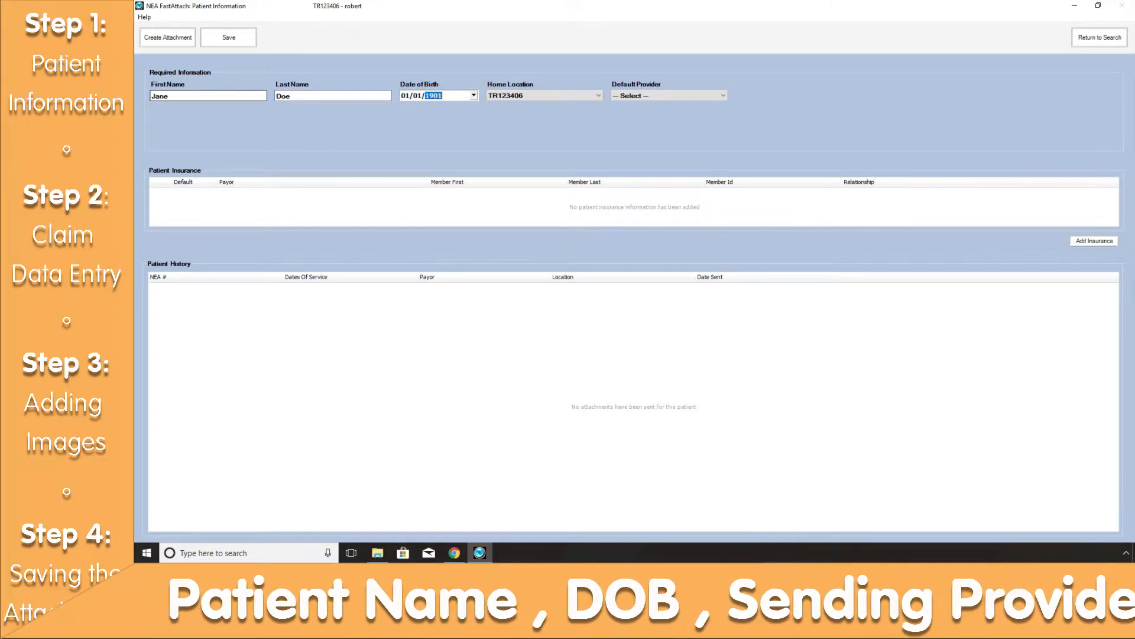
pyautogui.click(694, 96)
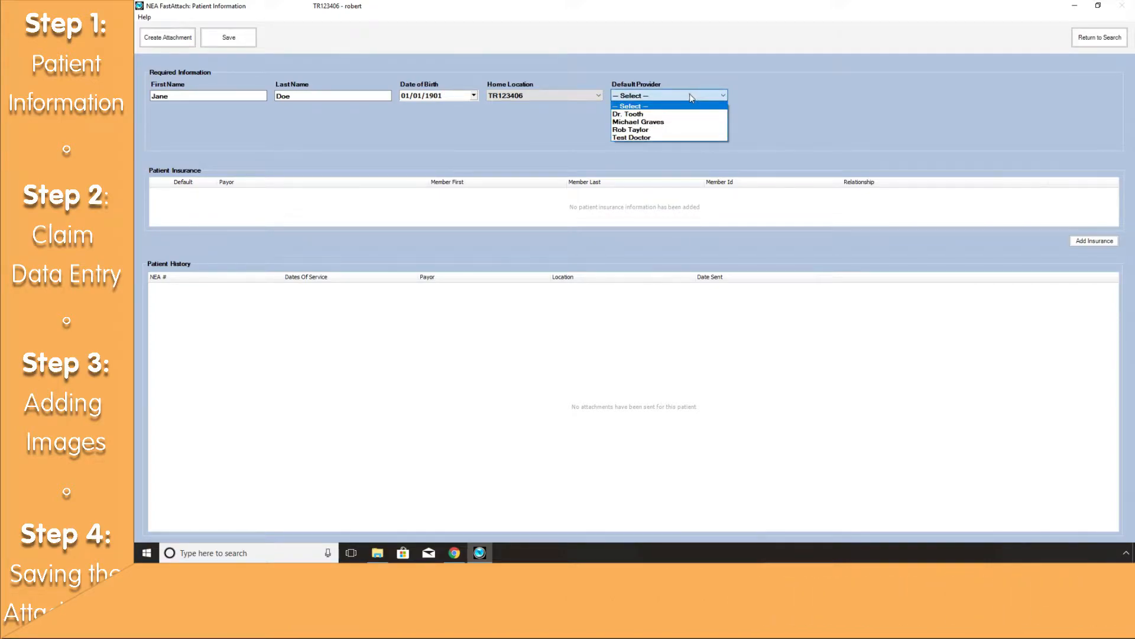
pyautogui.click(643, 114)
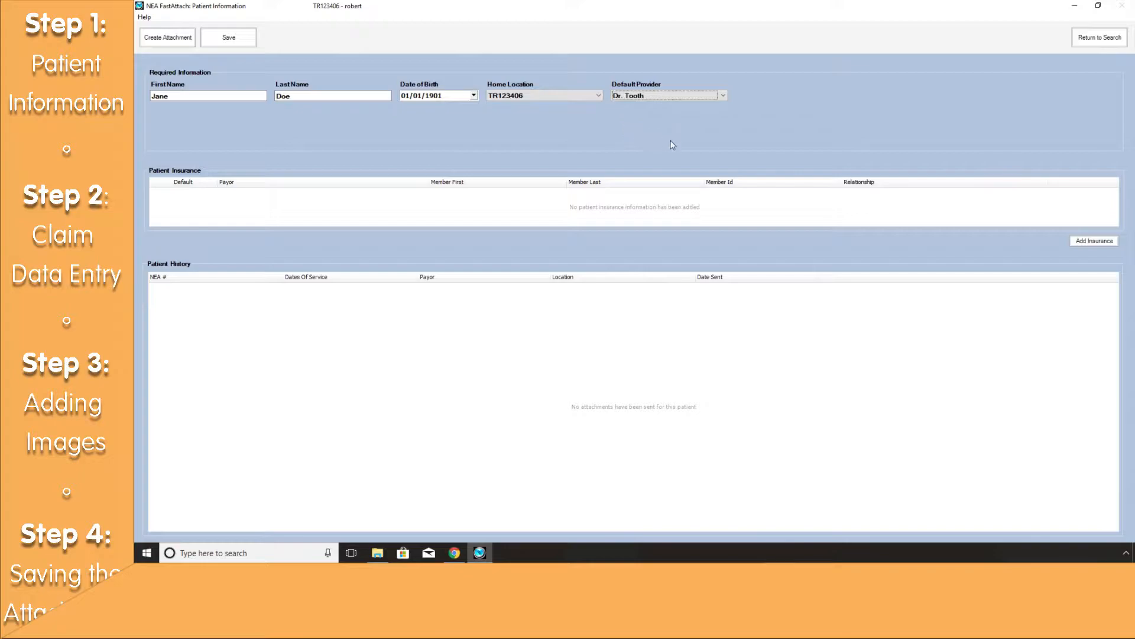
# - Start a patient insurance entry with NEA TEST PAYOR as payor, and enable Show All Payors to browse the full list
pyautogui.click(1080, 243)
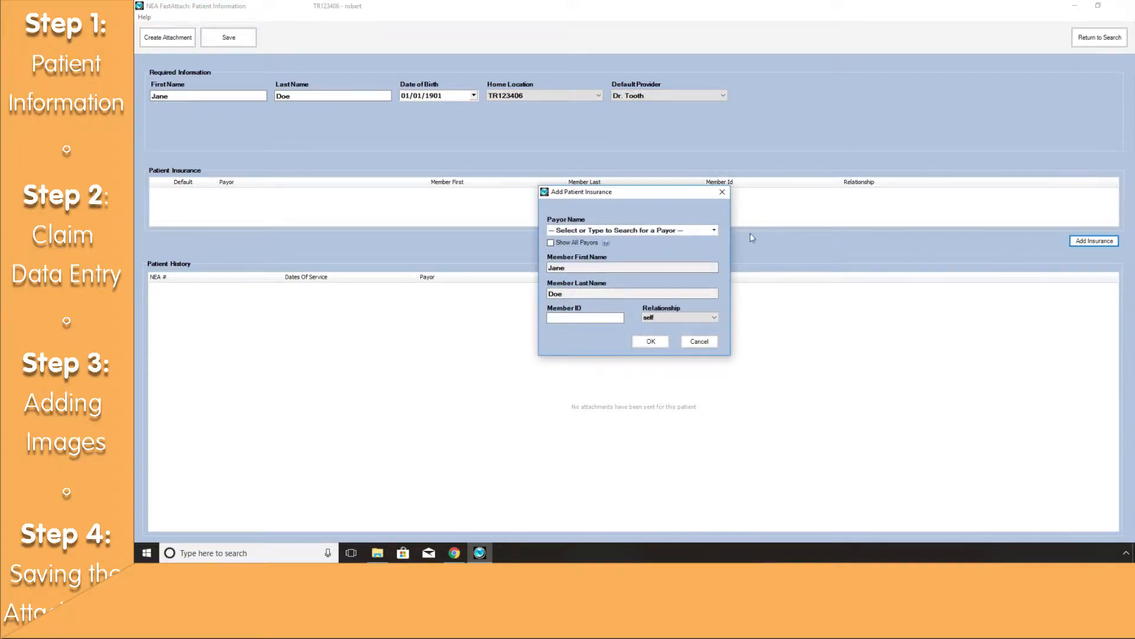
pyautogui.click(700, 231)
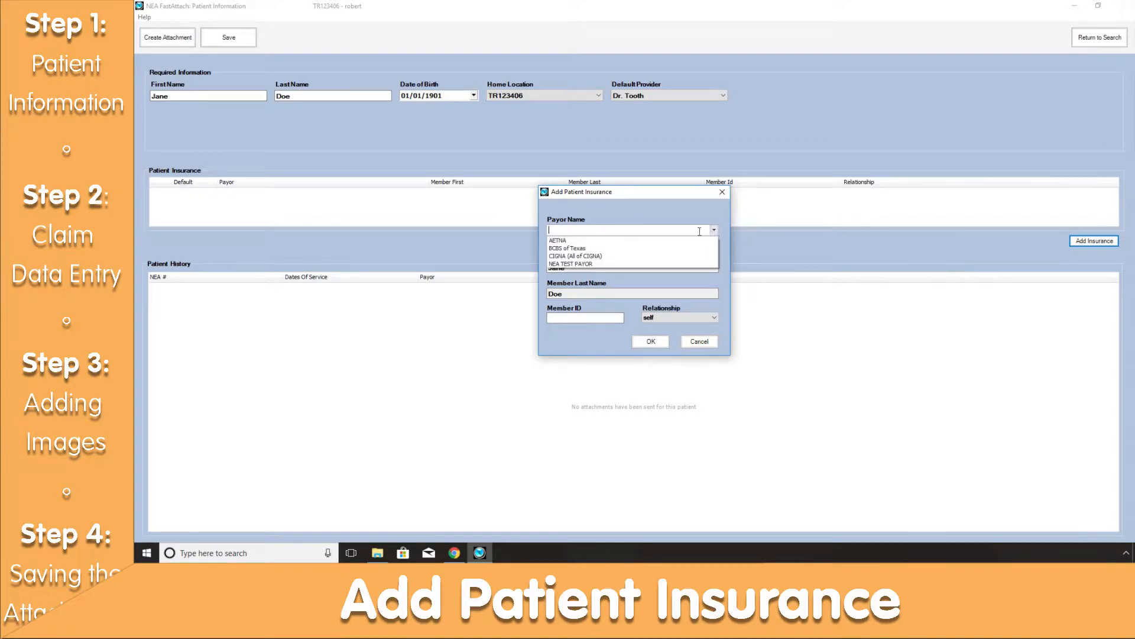
pyautogui.click(569, 265)
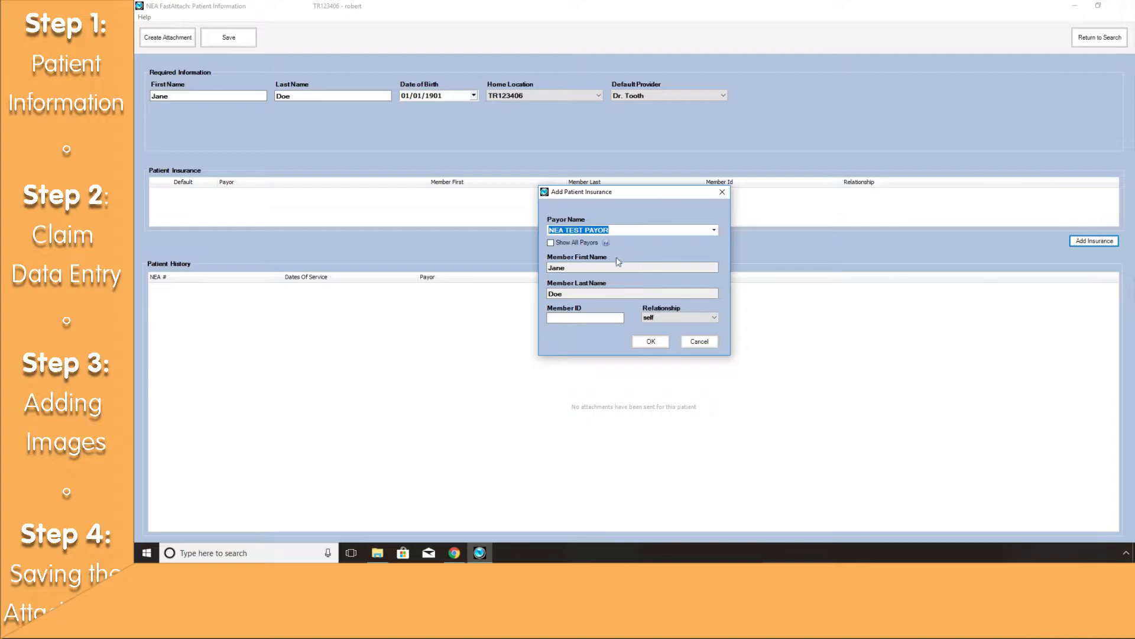
pyautogui.click(551, 243)
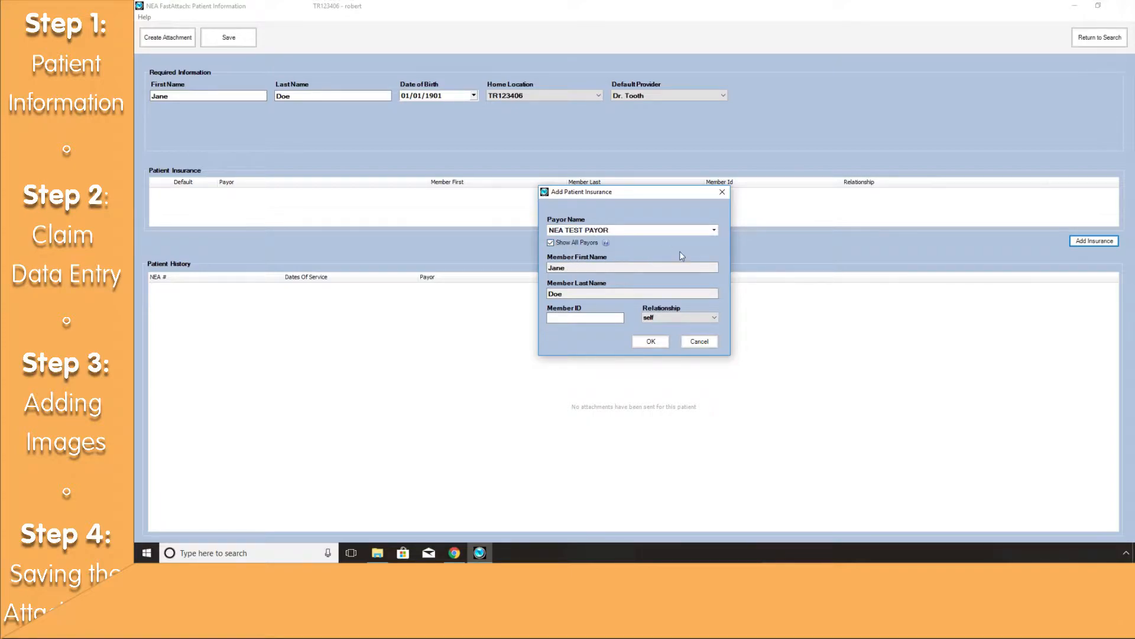
pyautogui.click(714, 231)
pyautogui.moveTo(716, 279); pyautogui.dragTo(716, 249)
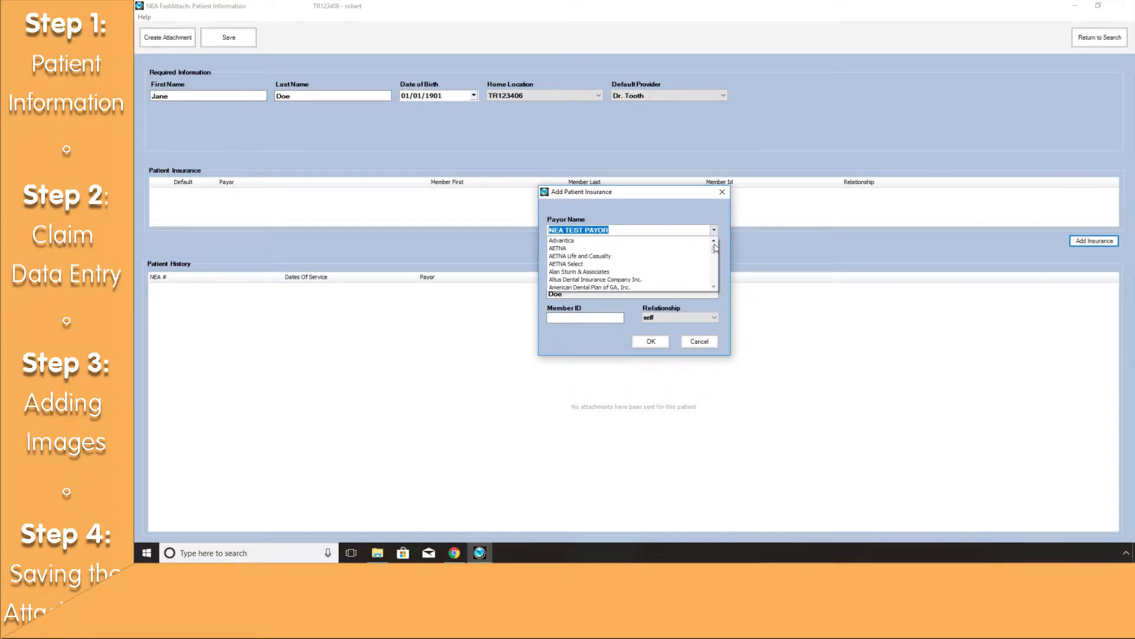
pyautogui.click(675, 230)
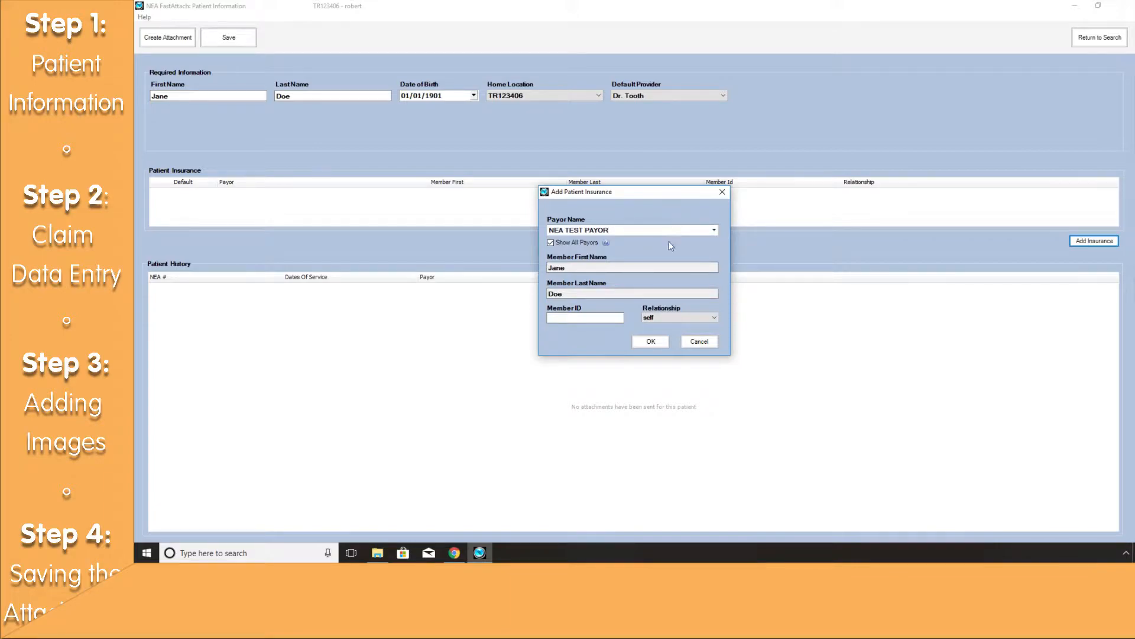
# - Enter the member ID, keep the relationship as self, and add the insurance to the patient
pyautogui.click(578, 316)
pyautogui.write('0110022')
pyautogui.click(714, 319)
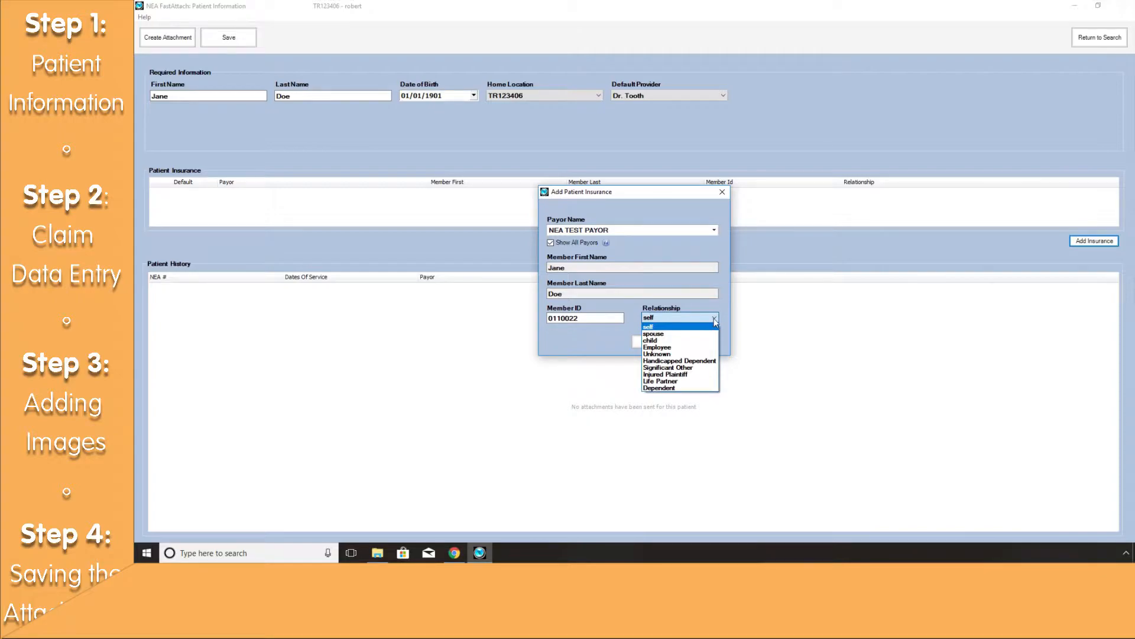
pyautogui.click(714, 320)
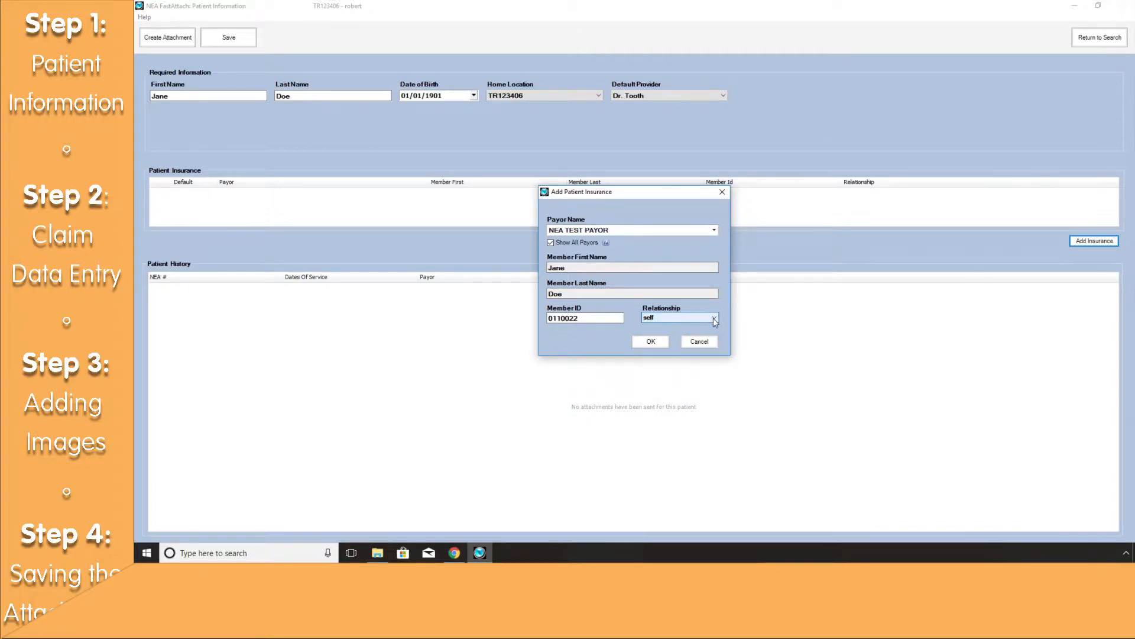
pyautogui.click(650, 343)
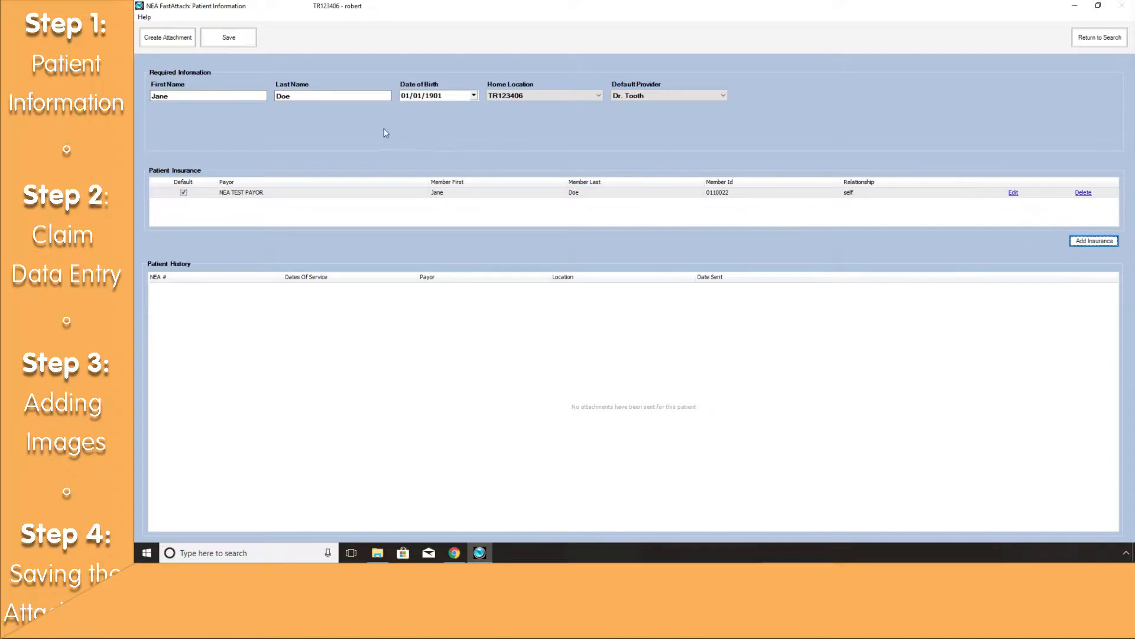
# - Create an attachment for the patient, saving the record changes, and check the available providers and payors while keeping the defaults
pyautogui.click(172, 39)
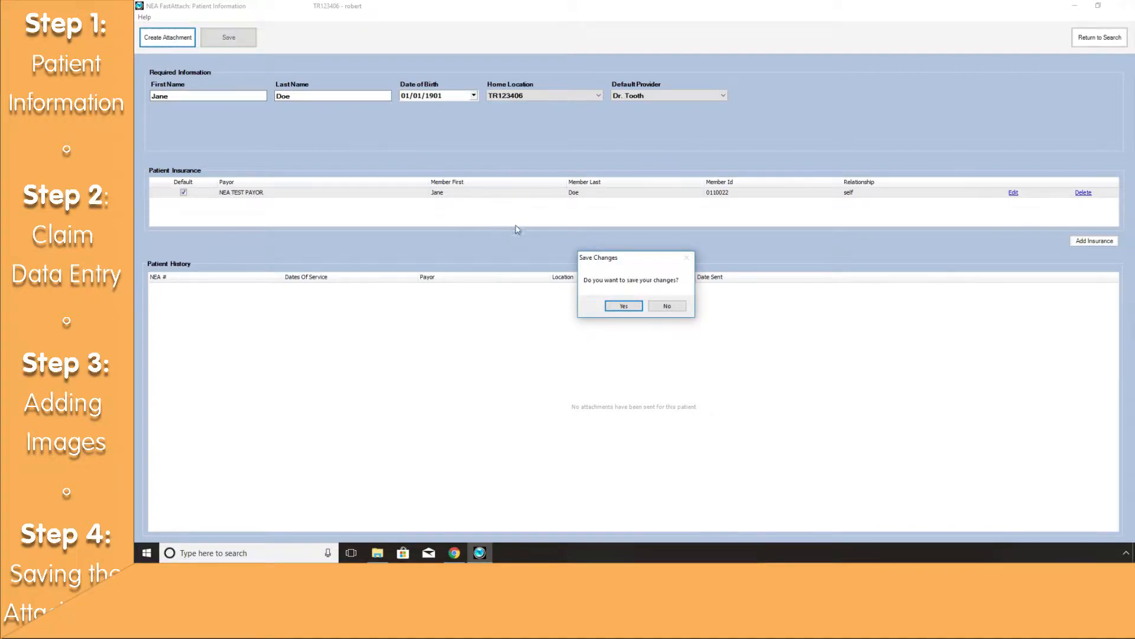
pyautogui.click(623, 307)
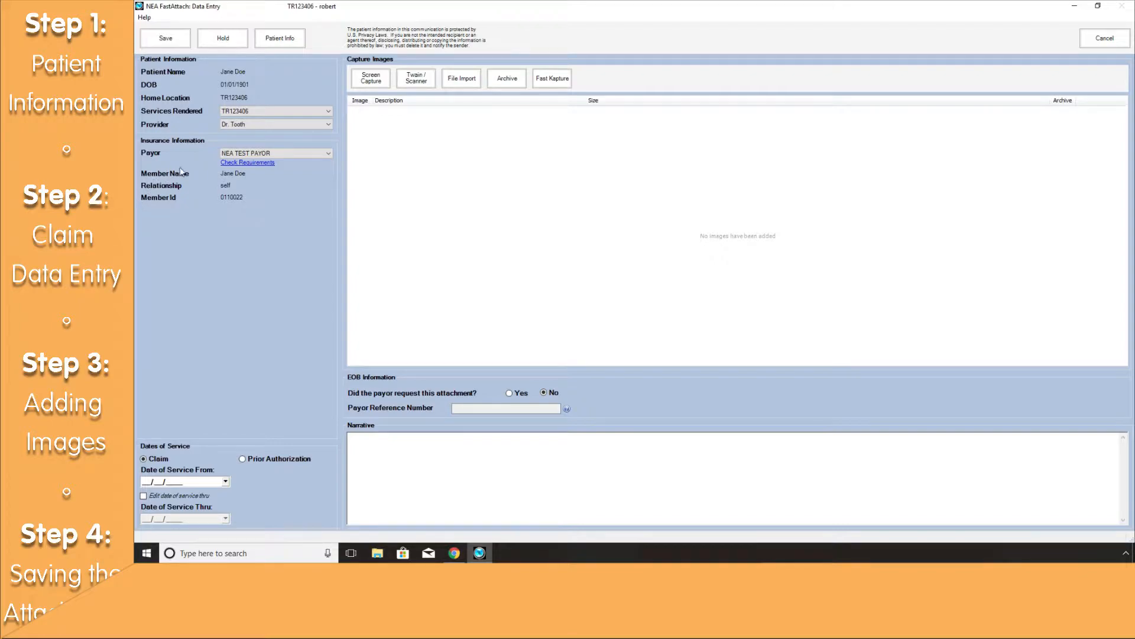
pyautogui.click(328, 125)
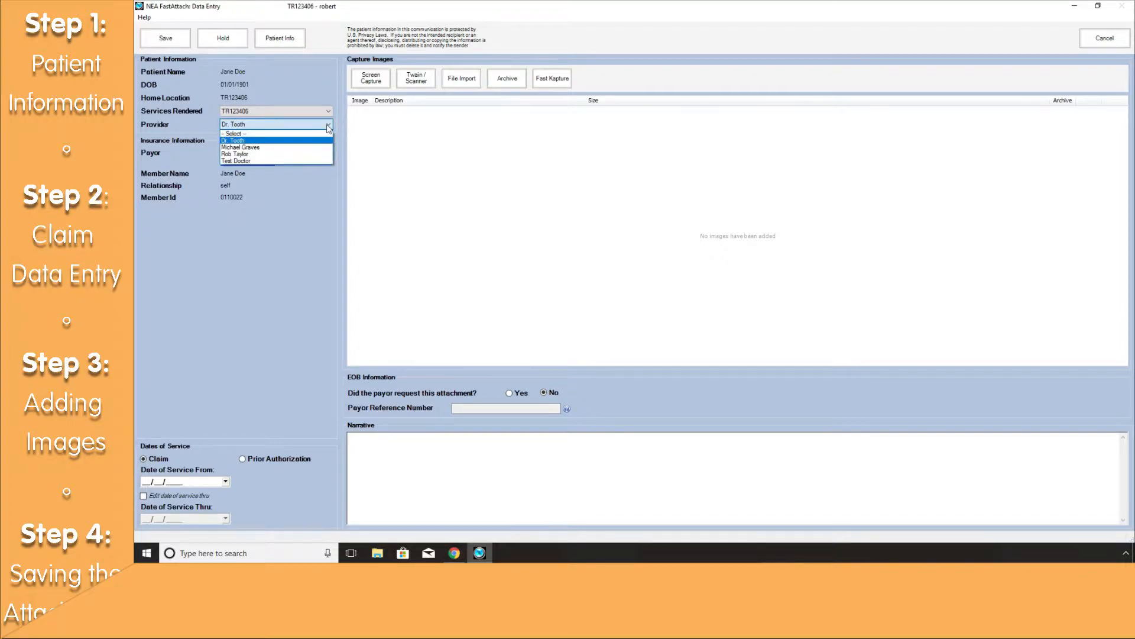
pyautogui.click(328, 126)
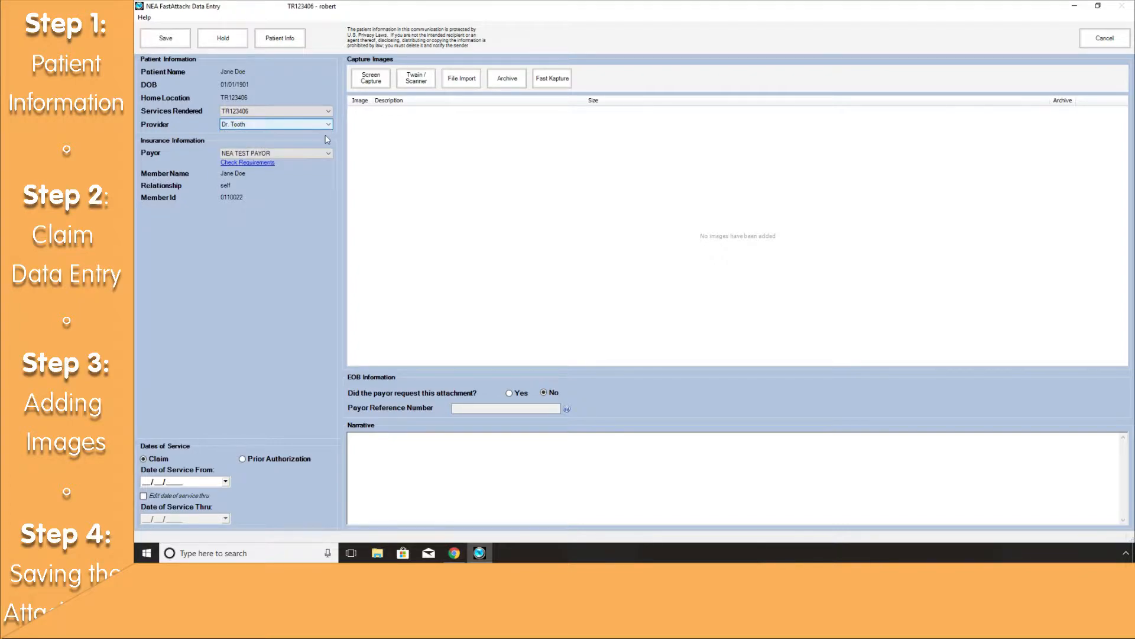
pyautogui.click(328, 154)
pyautogui.click(329, 155)
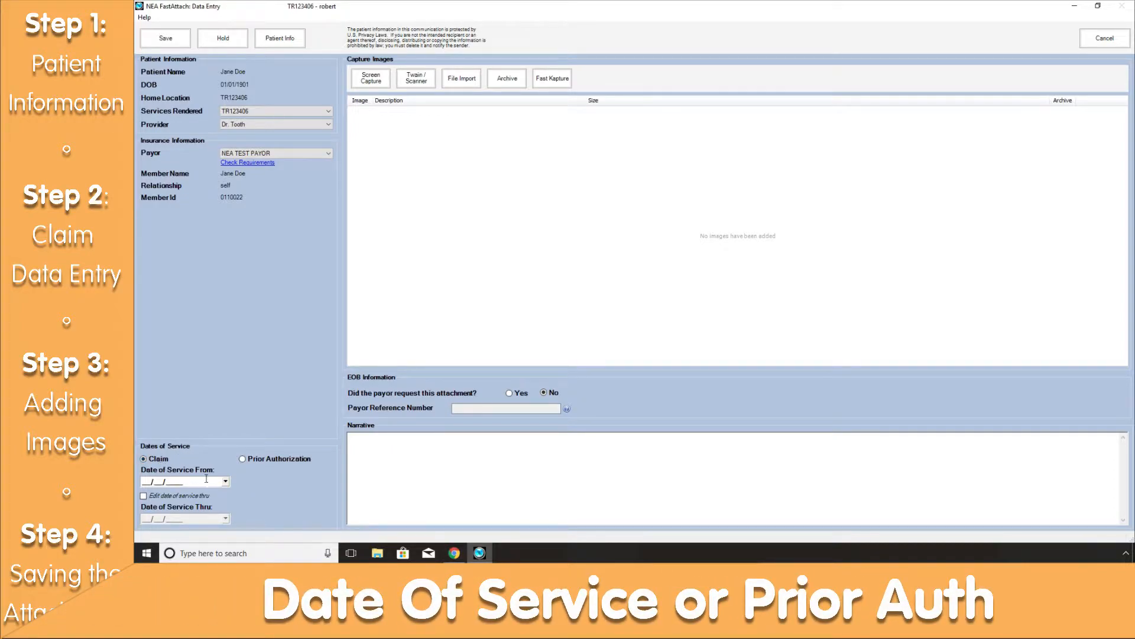
# - Set the date of service to 12/20/2017, enable editing of the through date, and mark the attachment as Prior Authorization
pyautogui.click(226, 482)
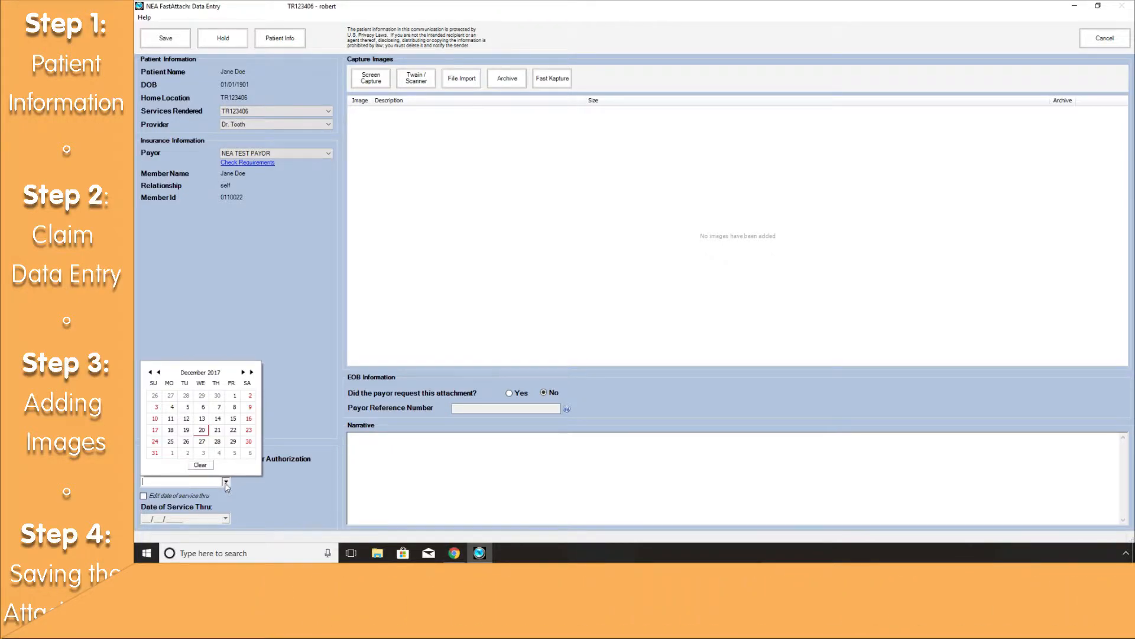
pyautogui.click(202, 431)
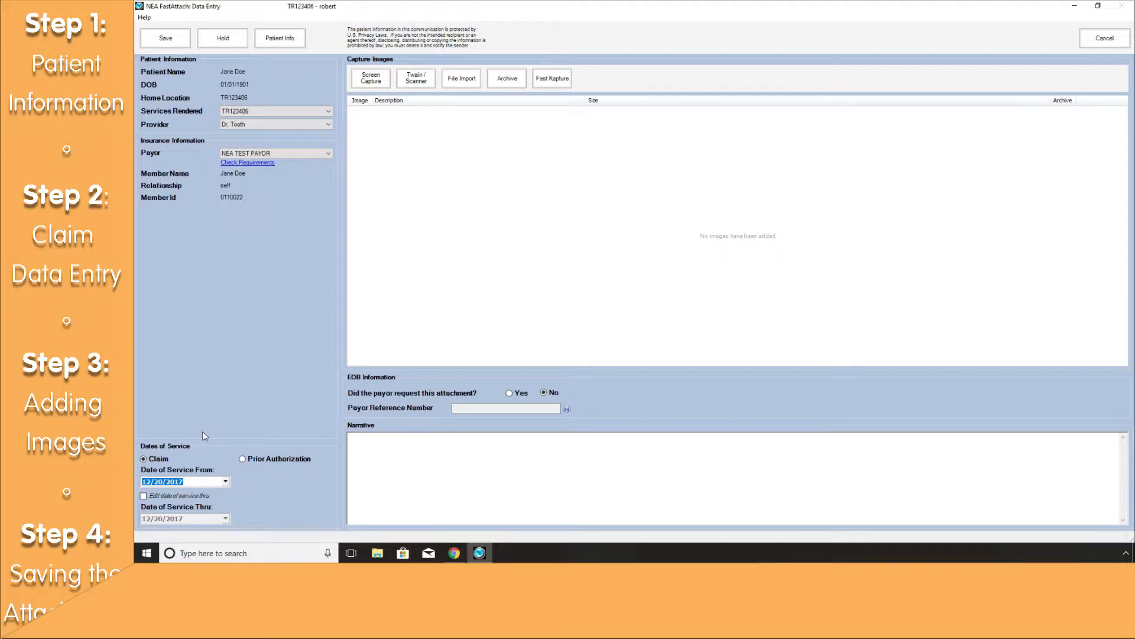
pyautogui.click(143, 496)
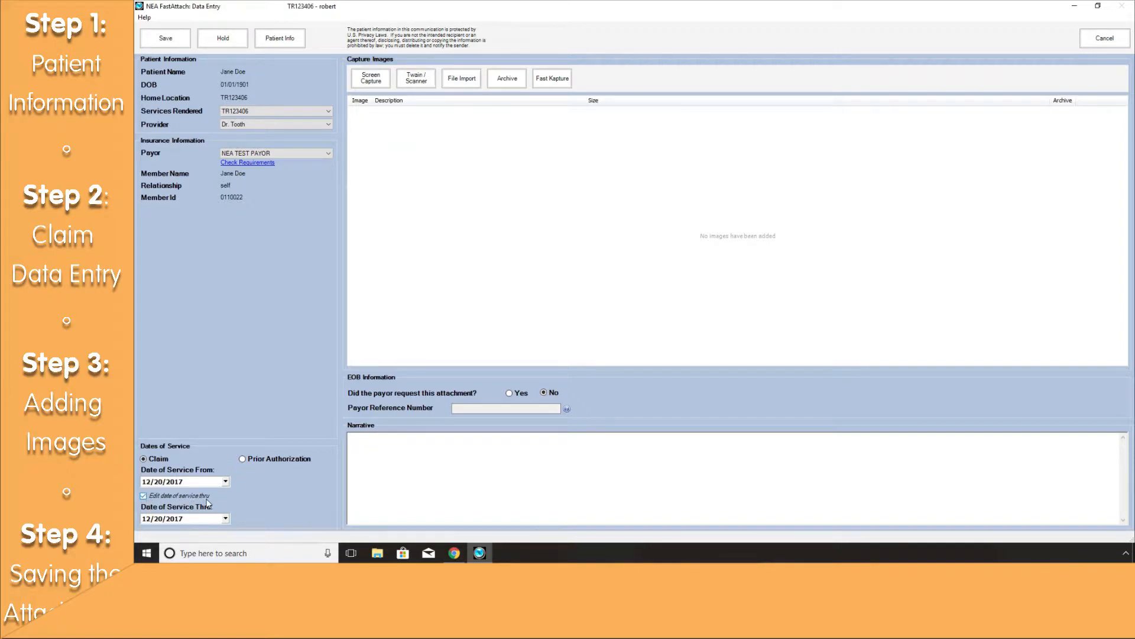
pyautogui.click(242, 459)
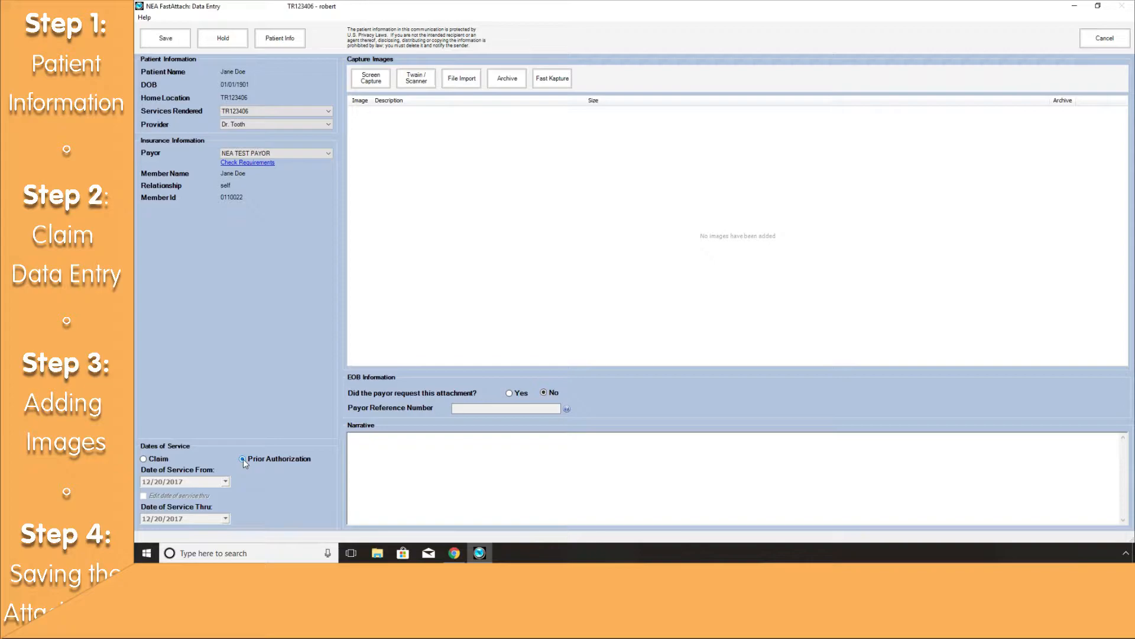
# - Enter "Dr. narrative goes here" as the attachment's narrative
pyautogui.click(350, 445)
pyautogui.write('Dr. narrative goes here')
pyautogui.click(509, 393)
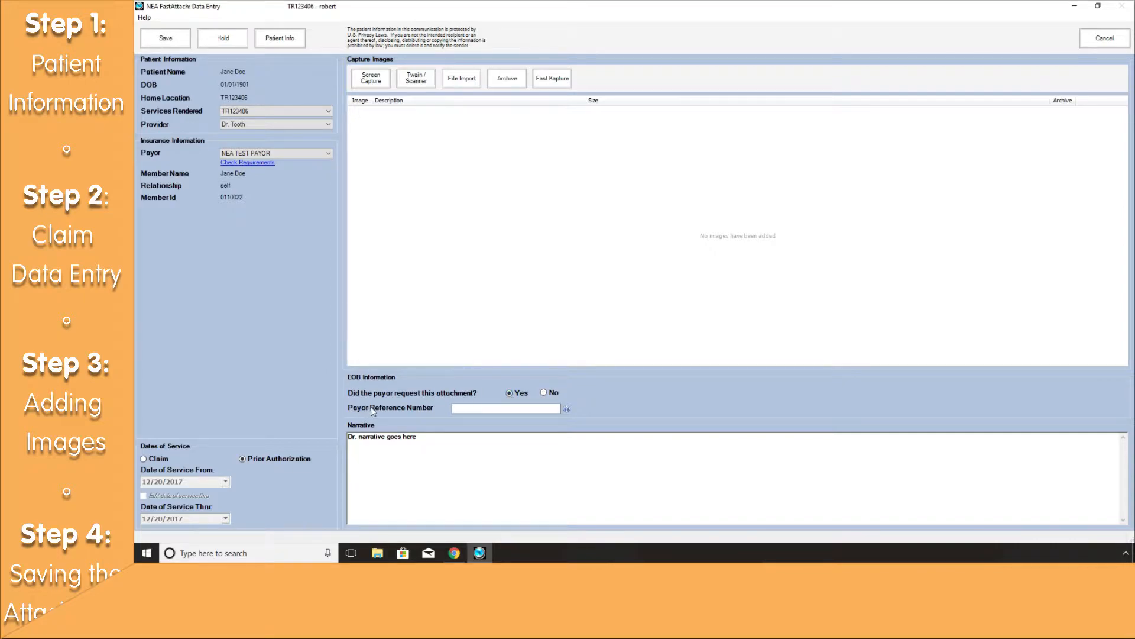
pyautogui.click(463, 409)
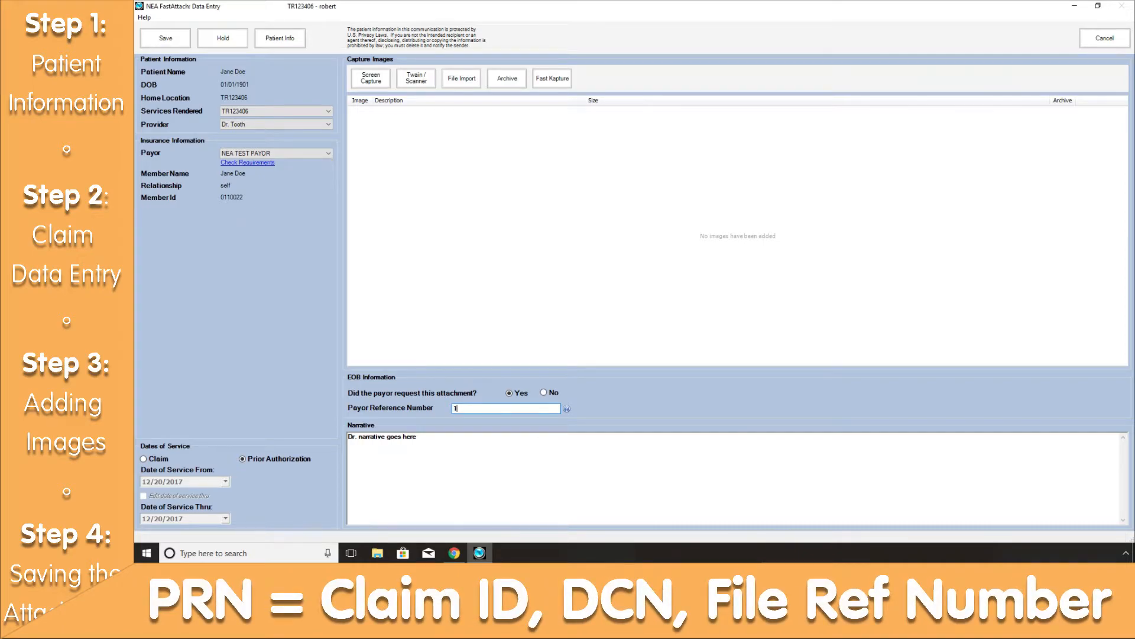
pyautogui.write('123456789')
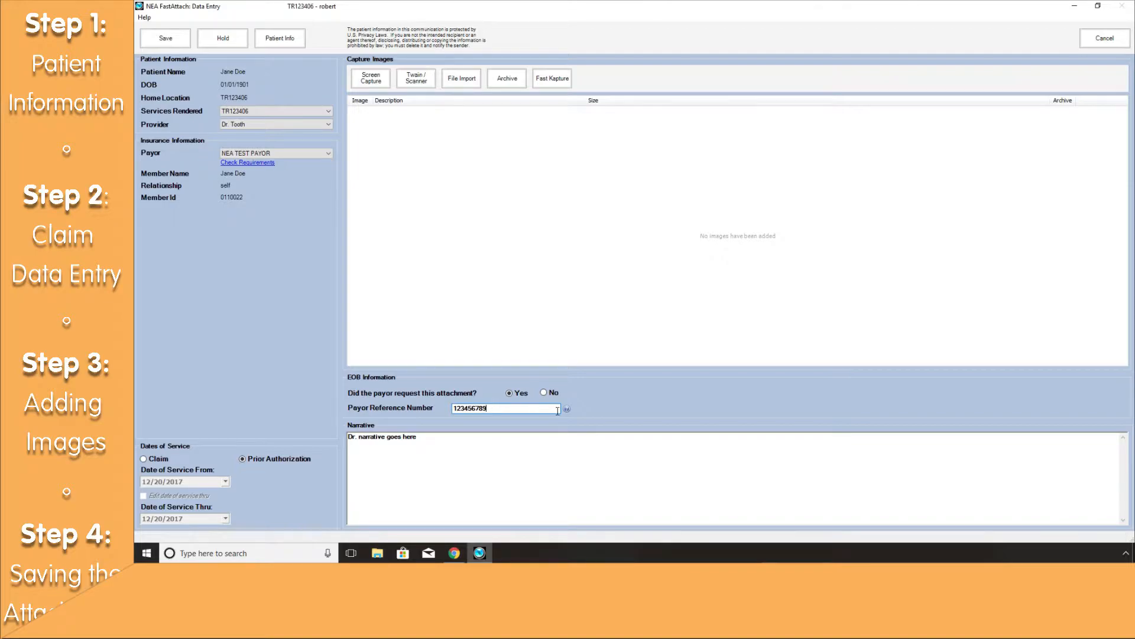
pyautogui.moveTo(569, 410)
pyautogui.moveTo(510, 409); pyautogui.dragTo(440, 414)
pyautogui.press('BackSpace')
pyautogui.click(543, 394)
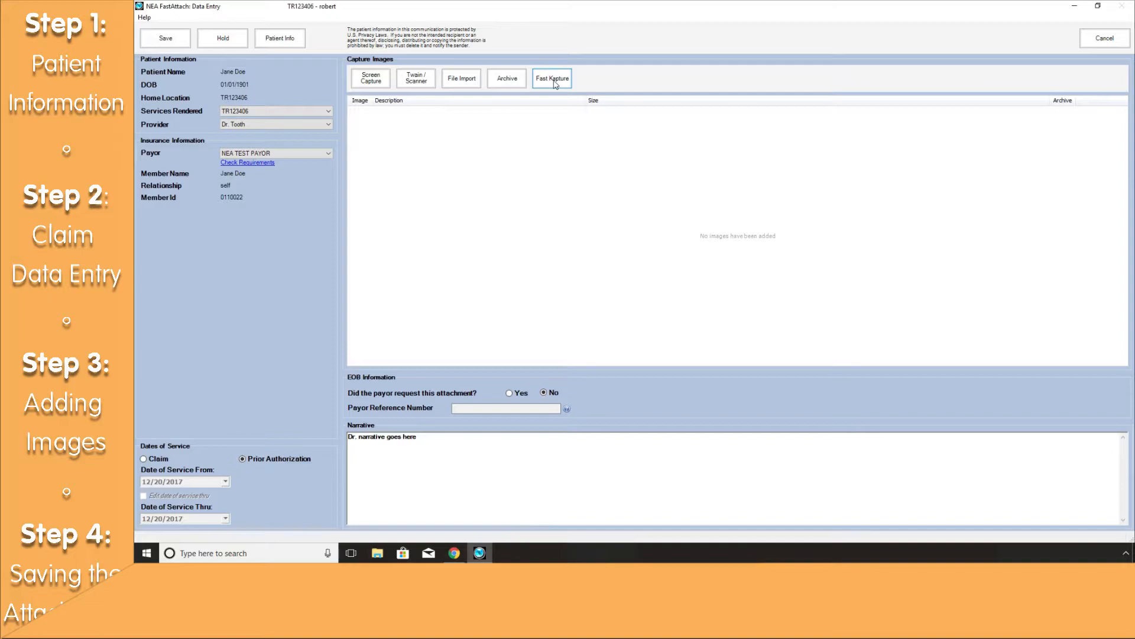
# - Open the patient's image archive and examine the whole archived Full Mouth Series image, closing the image viewer when done
pyautogui.click(506, 83)
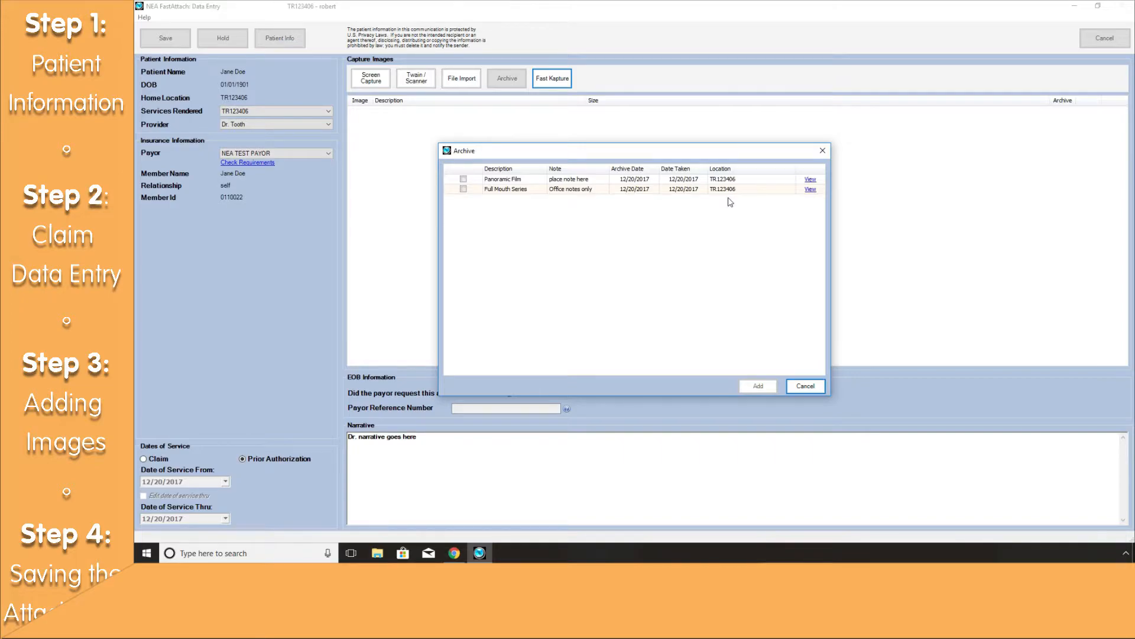
pyautogui.click(810, 193)
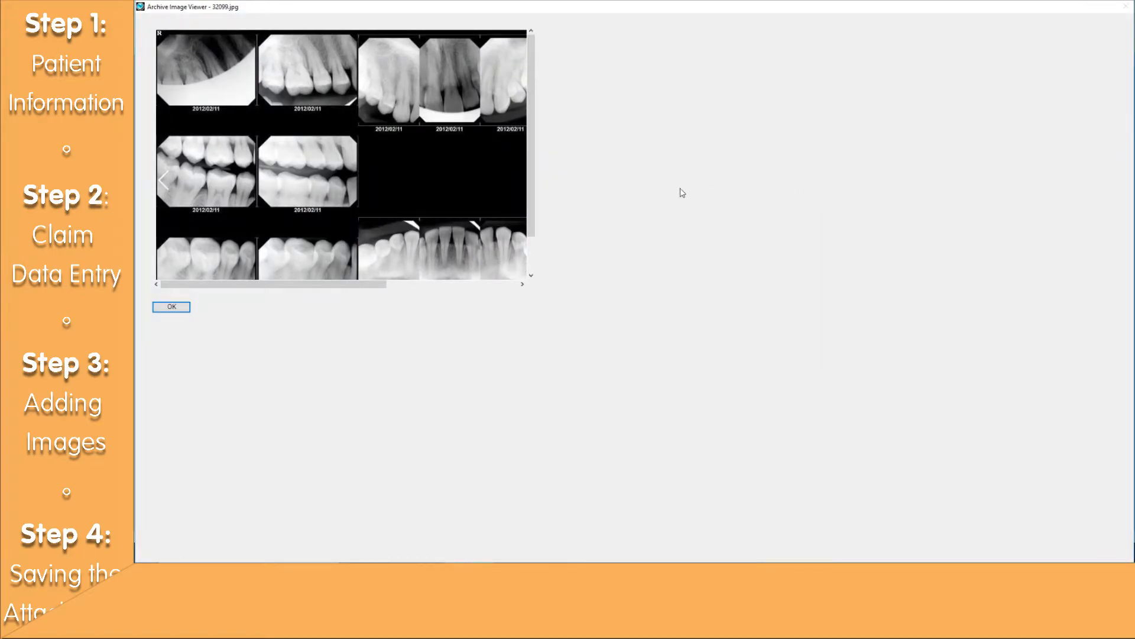
pyautogui.moveTo(533, 152); pyautogui.dragTo(533, 182)
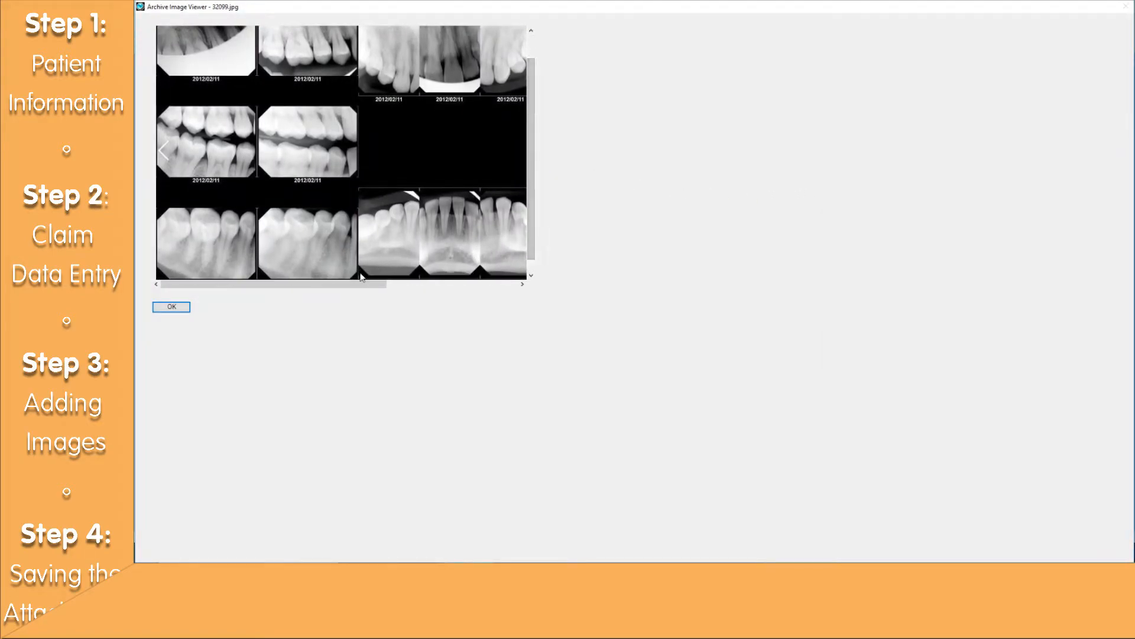
pyautogui.moveTo(352, 284); pyautogui.dragTo(474, 296)
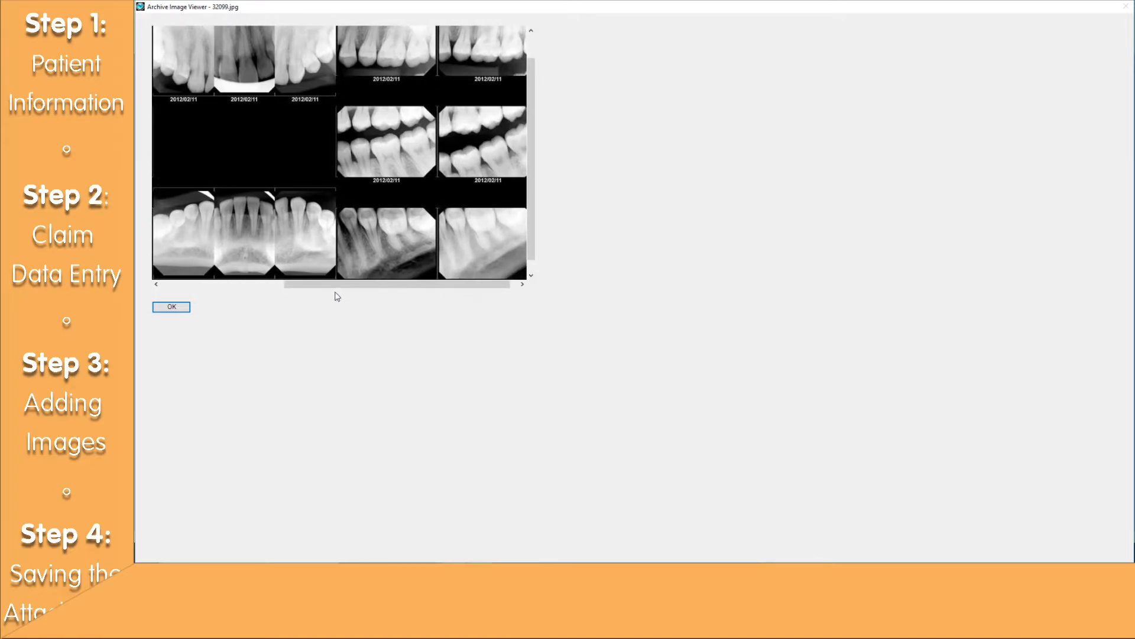
pyautogui.click(171, 307)
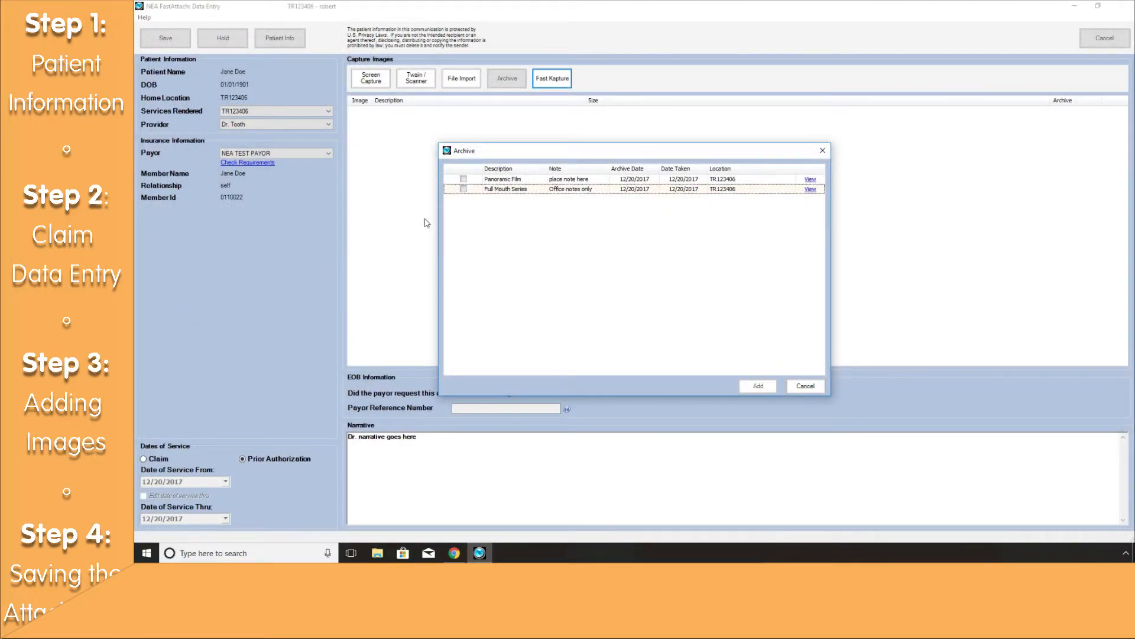
# - Add only the archived Full Mouth Series image to the attachment, and delete it from the captured images
pyautogui.click(464, 189)
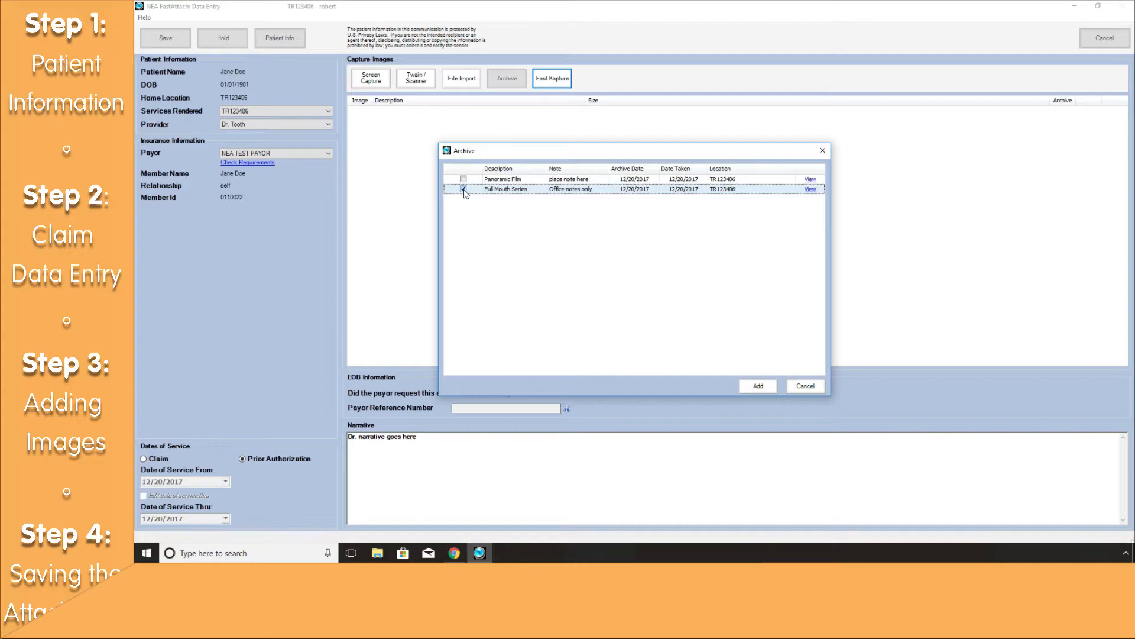
pyautogui.click(463, 179)
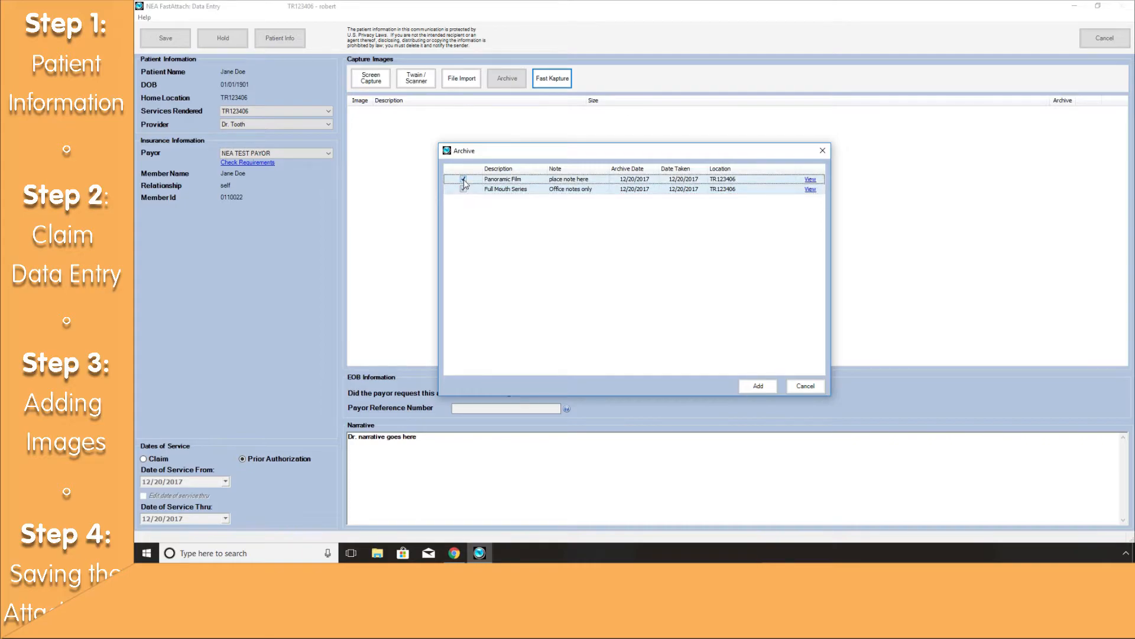
pyautogui.click(463, 179)
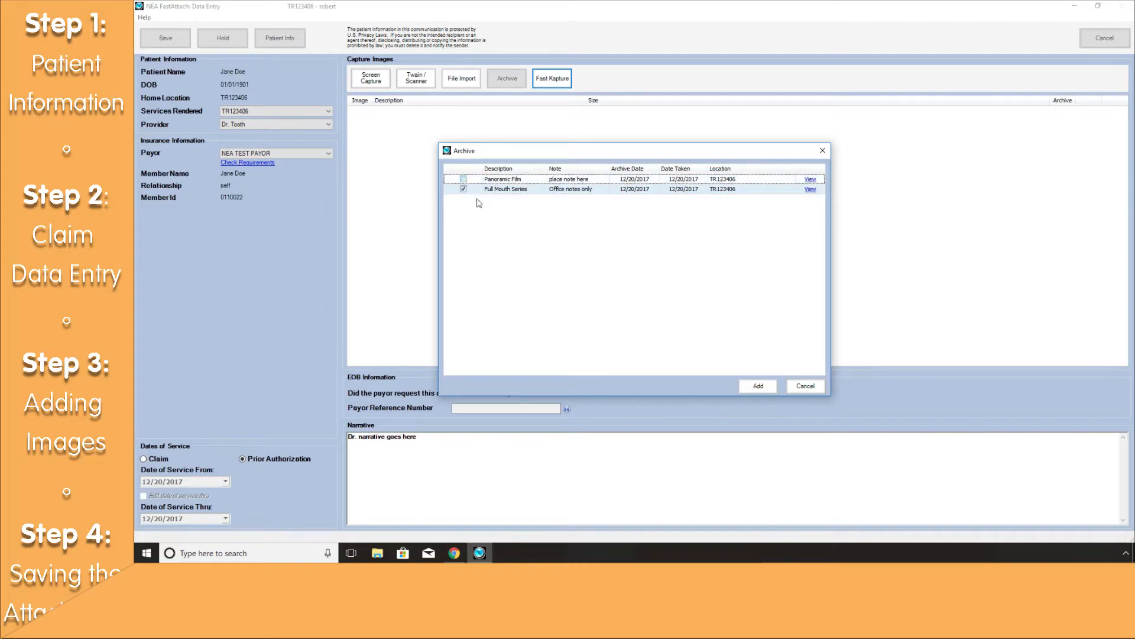
pyautogui.click(753, 389)
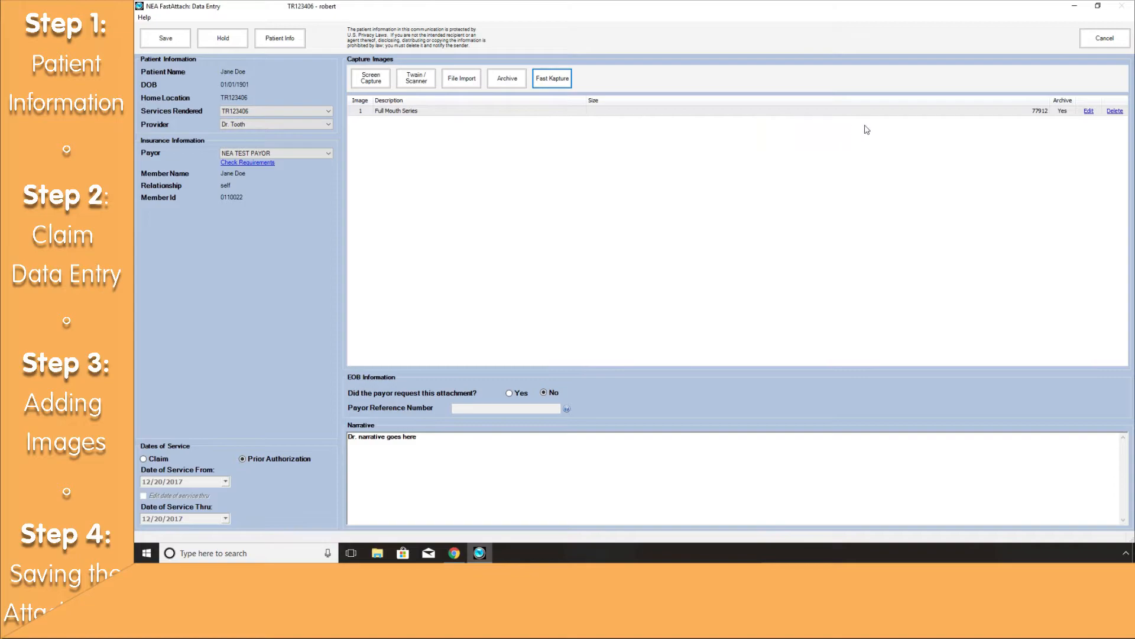
pyautogui.click(1114, 112)
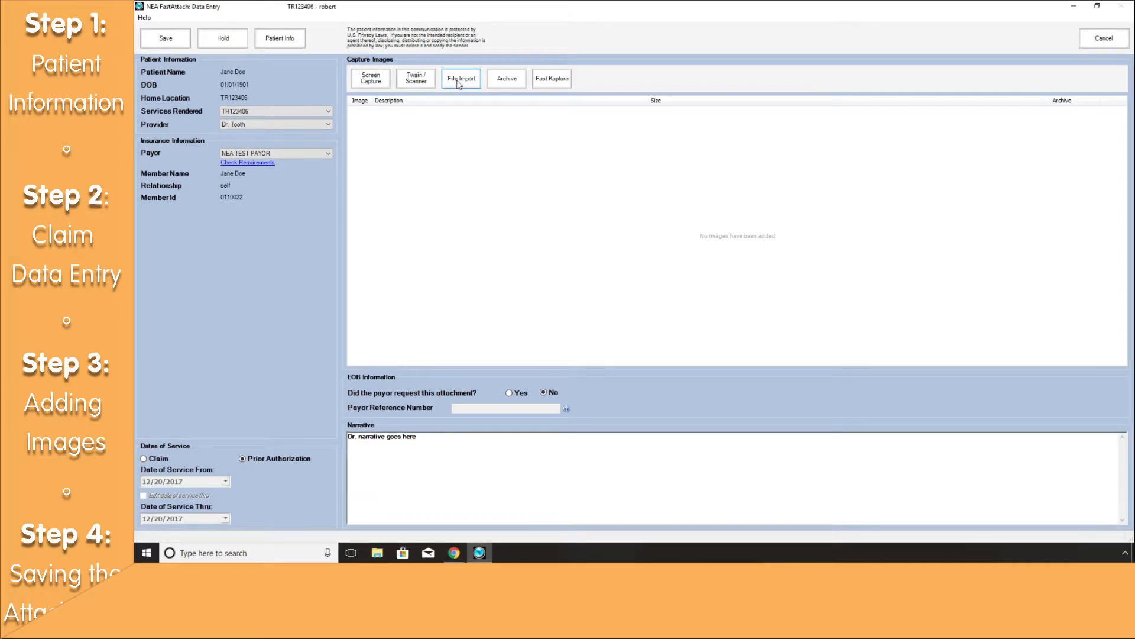
# - Import the bitewing image file from the Dental Images folder
pyautogui.click(459, 80)
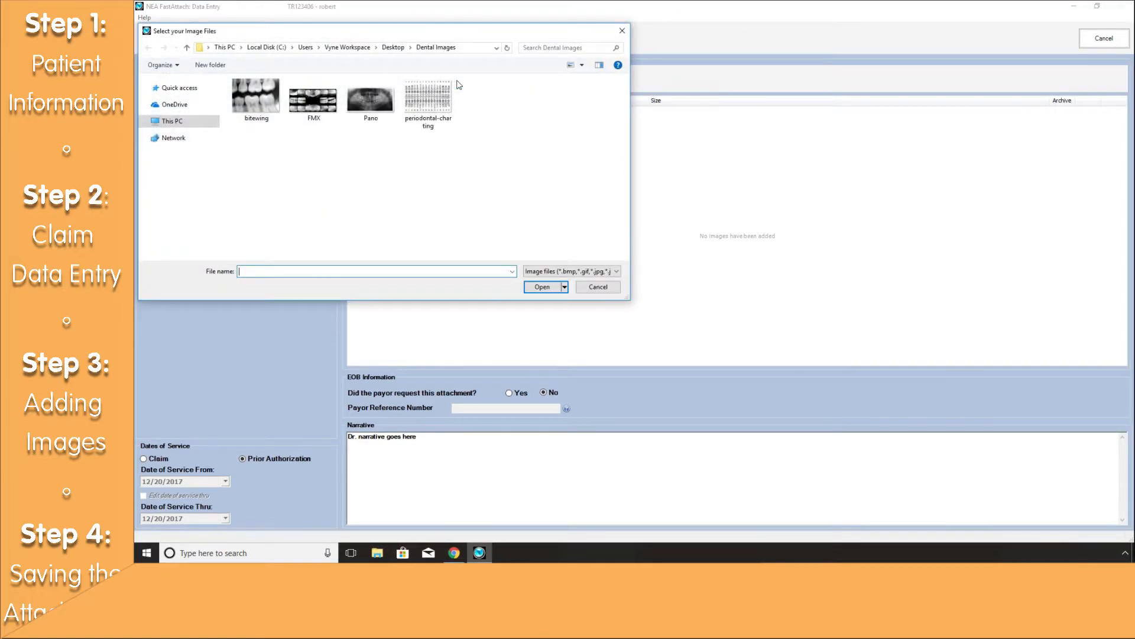
pyautogui.click(251, 110)
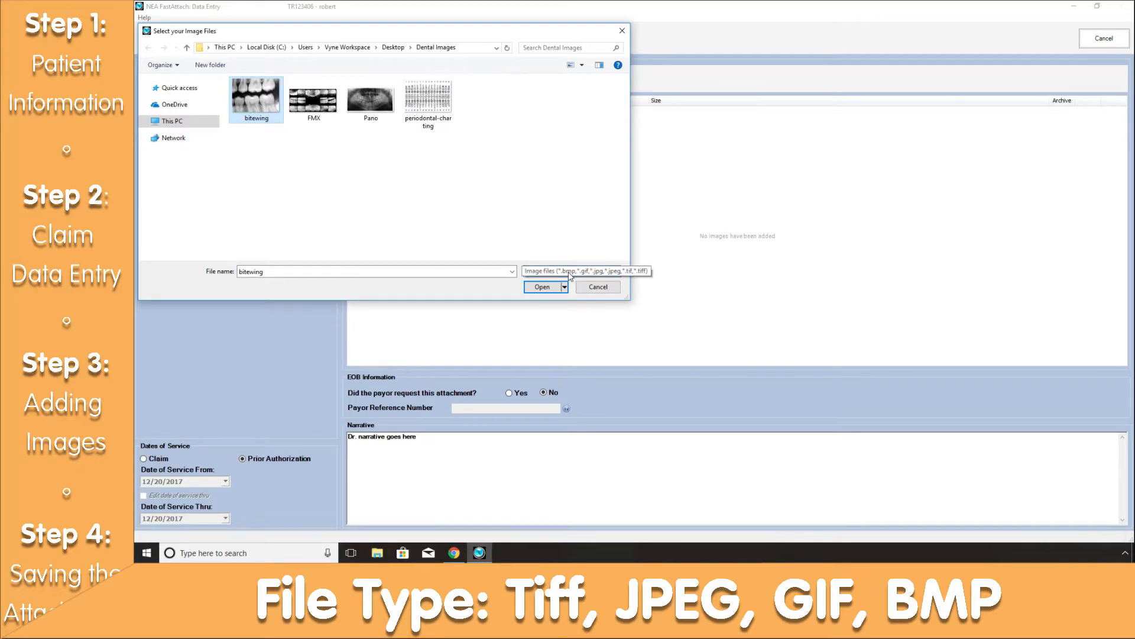
pyautogui.click(542, 287)
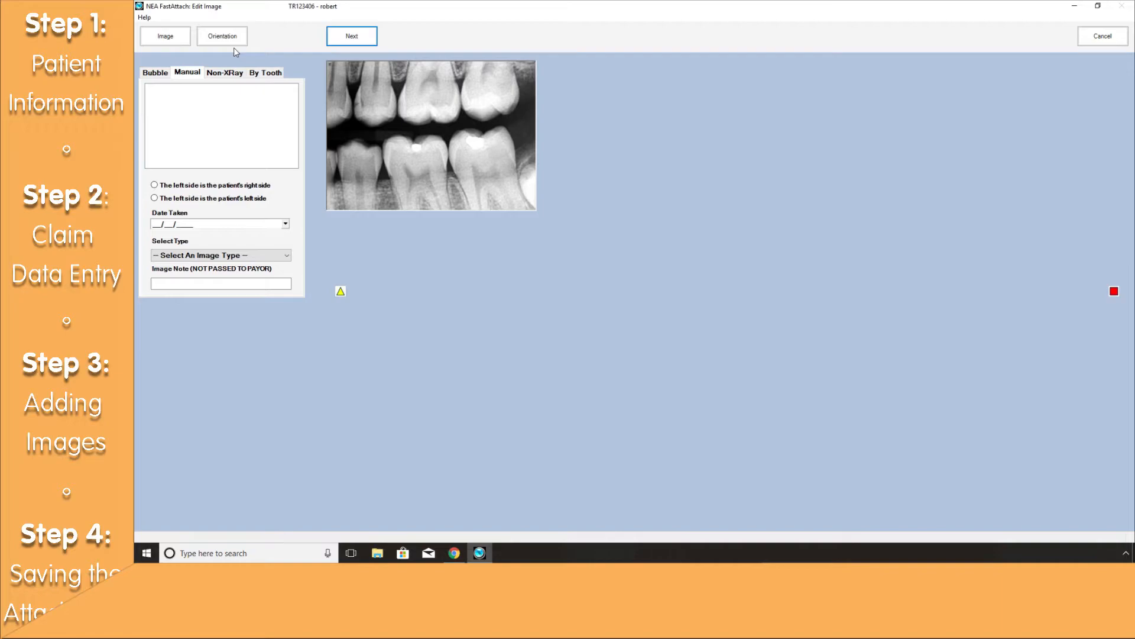
# - Try adjusting the brightness, contrast and sharpness of the bitewing image, and restore its original settings
pyautogui.click(166, 38)
pyautogui.click(173, 157)
pyautogui.moveTo(173, 156); pyautogui.dragTo(270, 158)
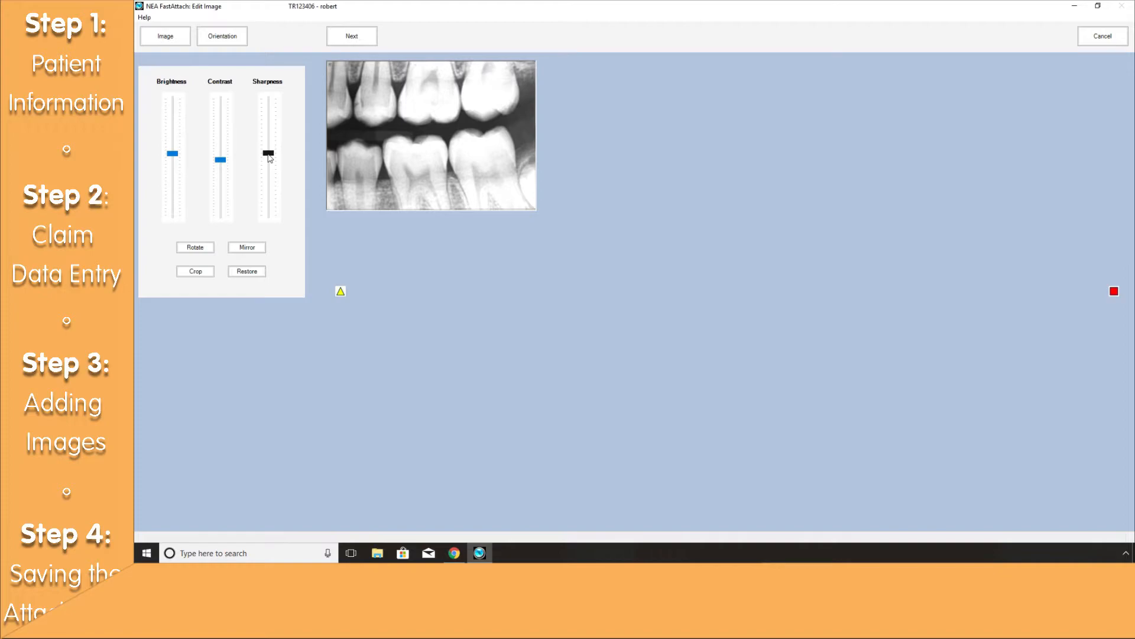
pyautogui.click(247, 274)
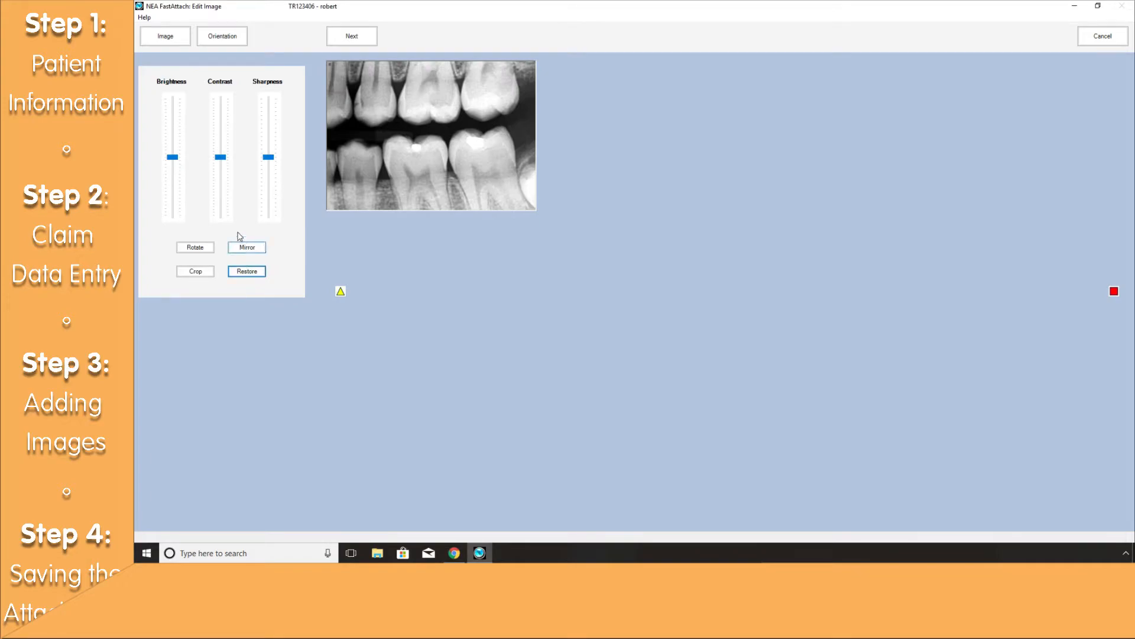
# - Mark the bitewing image's left side as the patient's right side and set its date taken to 12/20/2017
pyautogui.click(230, 45)
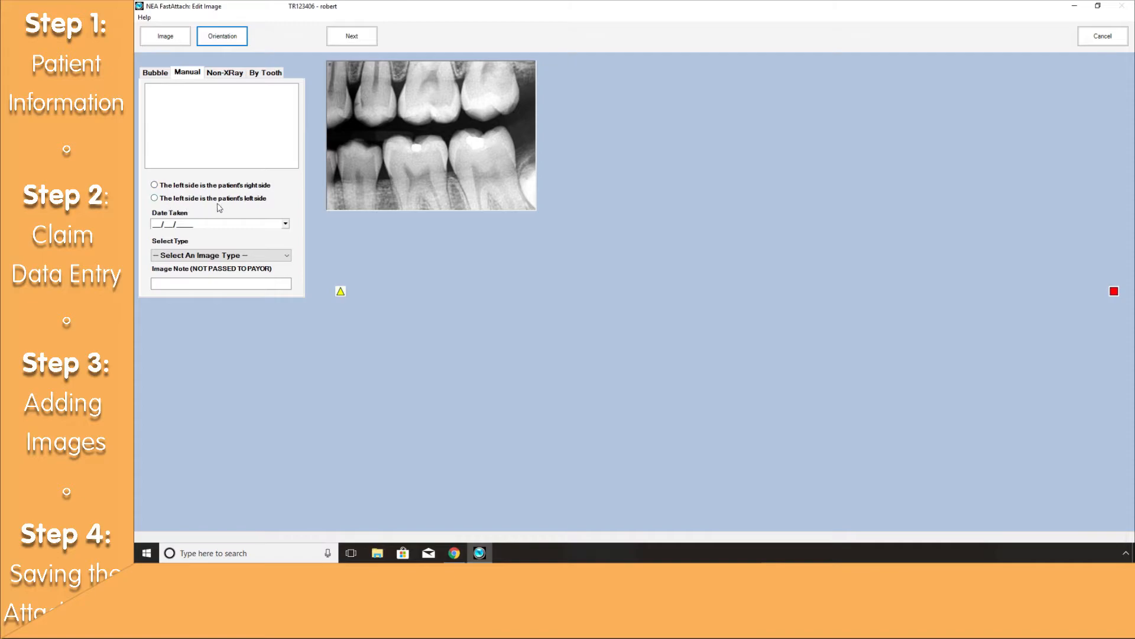
pyautogui.click(155, 185)
pyautogui.click(287, 226)
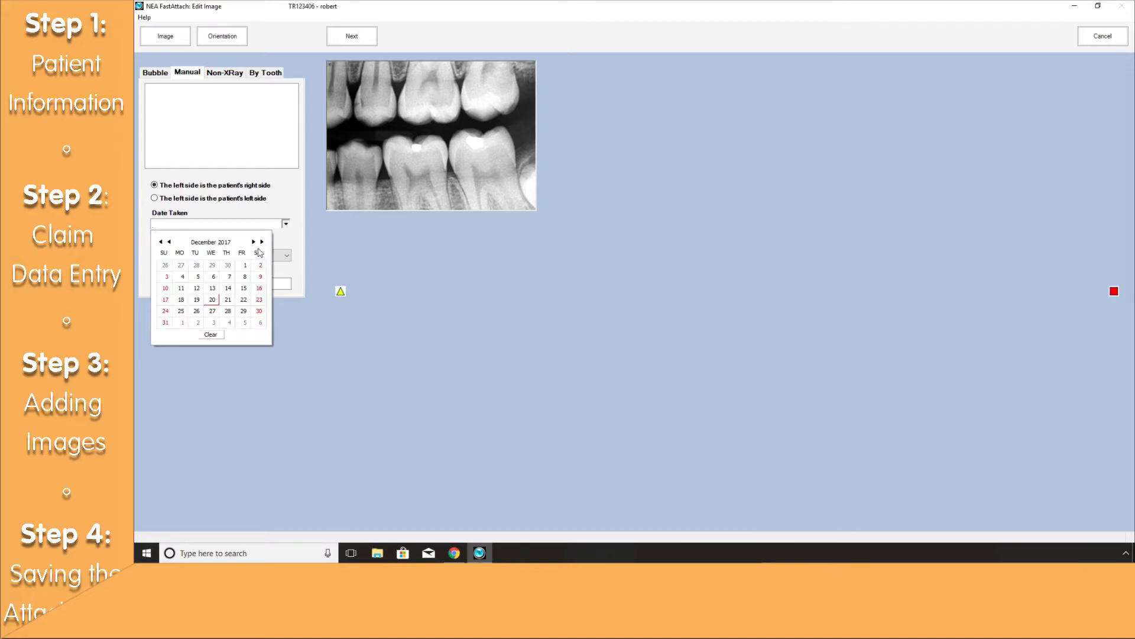
pyautogui.click(212, 300)
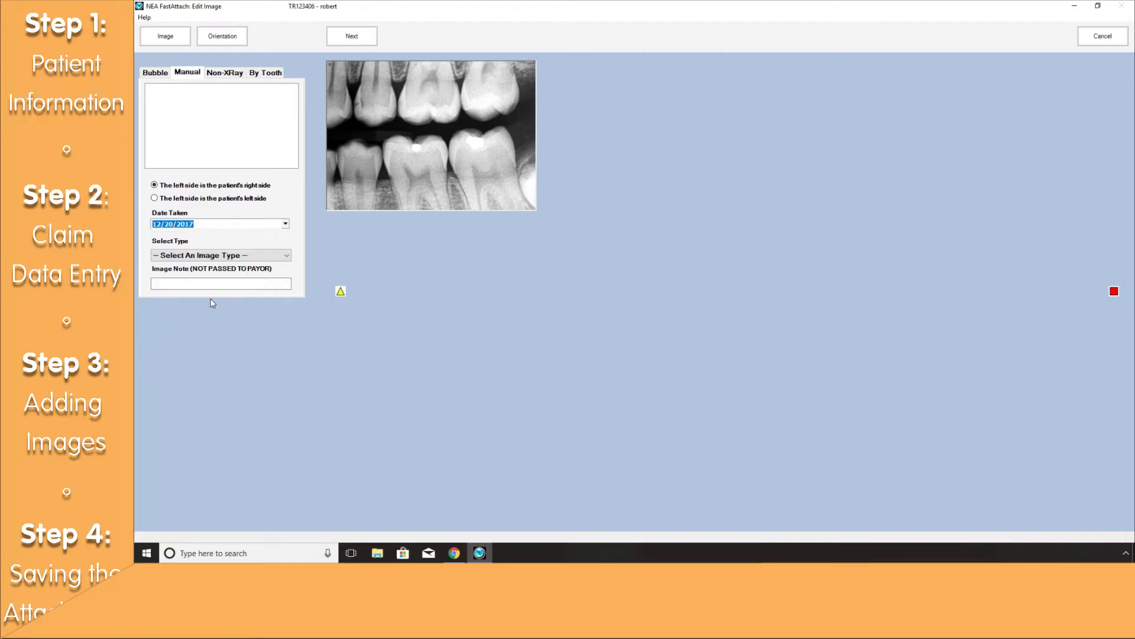
# - Set the image type to Bitewing, enter the image note "Office Note", and add the image to the attachment
pyautogui.click(225, 260)
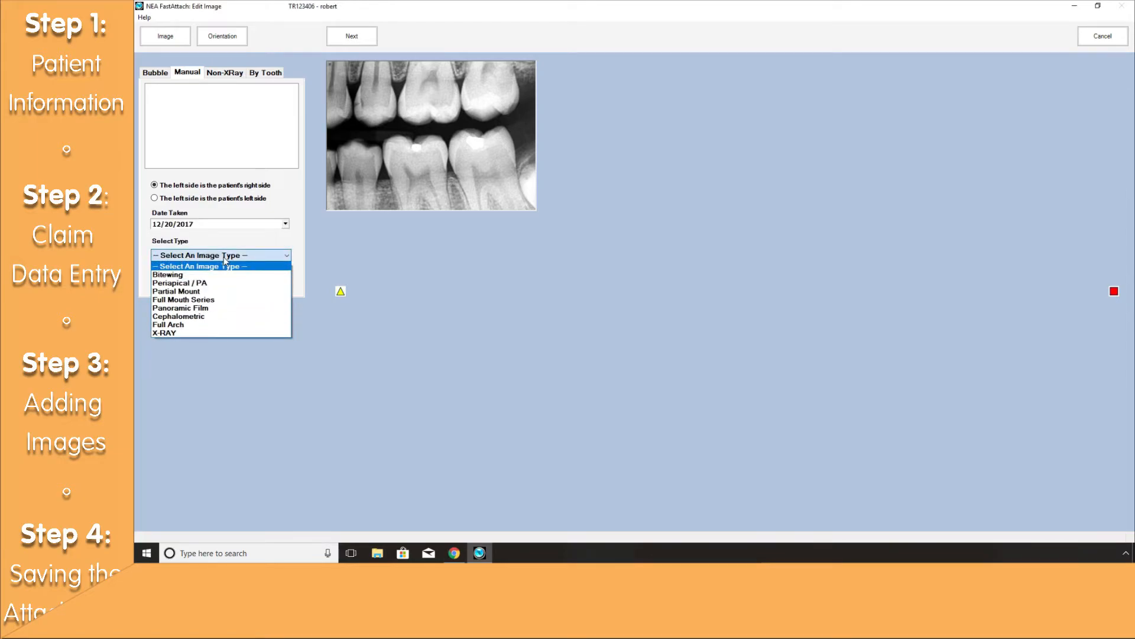
pyautogui.click(206, 276)
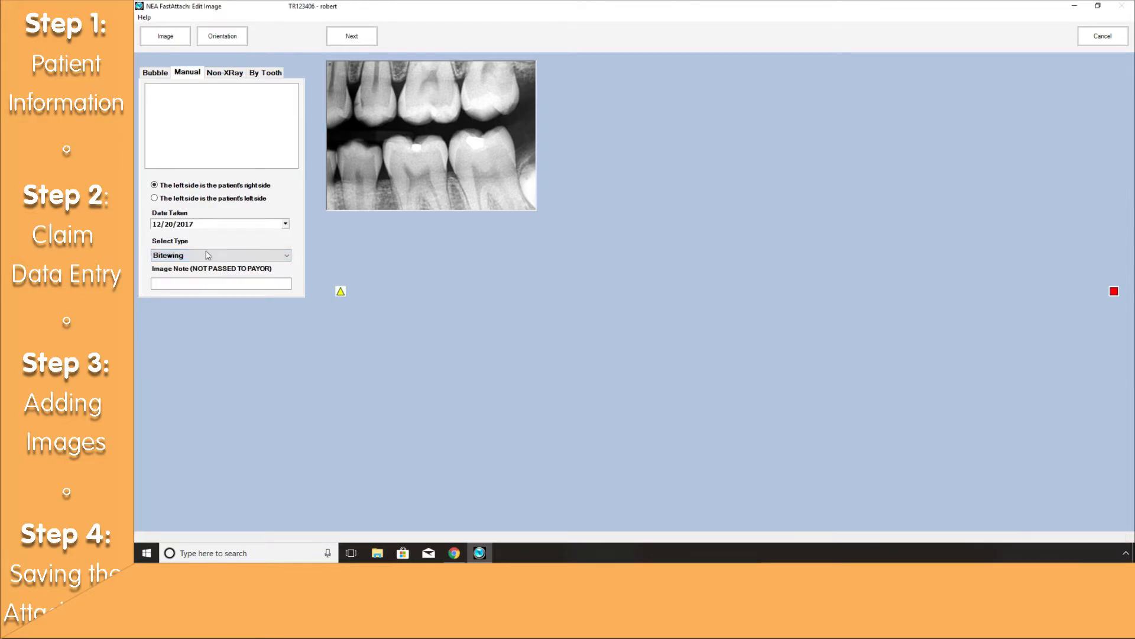
pyautogui.click(207, 282)
pyautogui.write('Office Note')
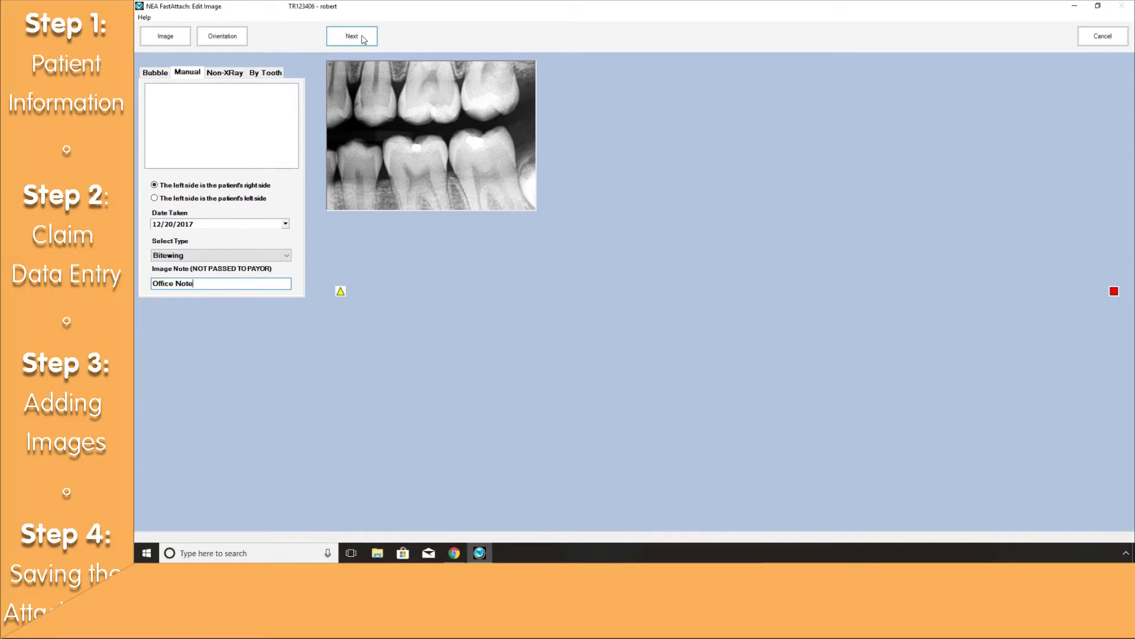
pyautogui.click(352, 36)
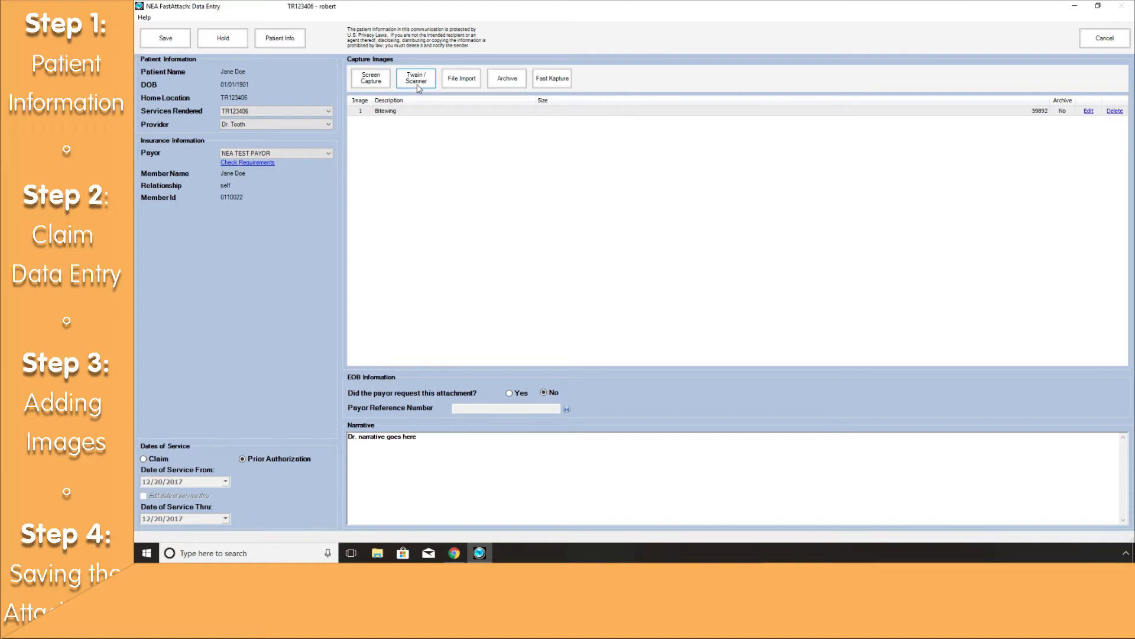
# - Open the periodontal-charting image from the desktop's Dental Images folder and screen-capture a rectangle around the whole chart
pyautogui.click(375, 85)
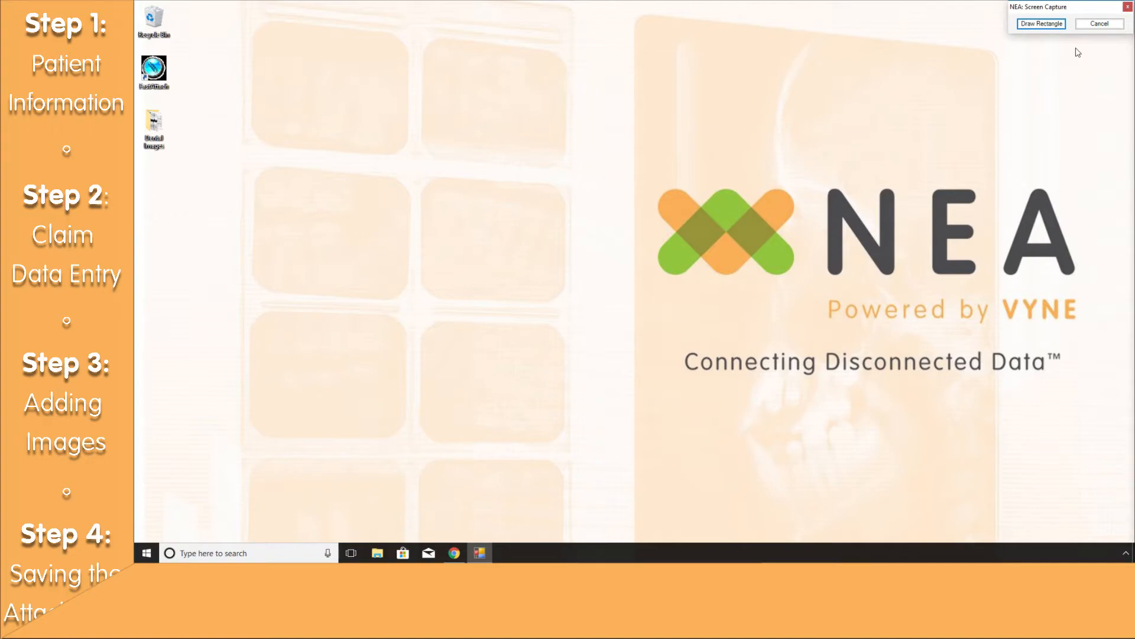
pyautogui.doubleClick(160, 132)
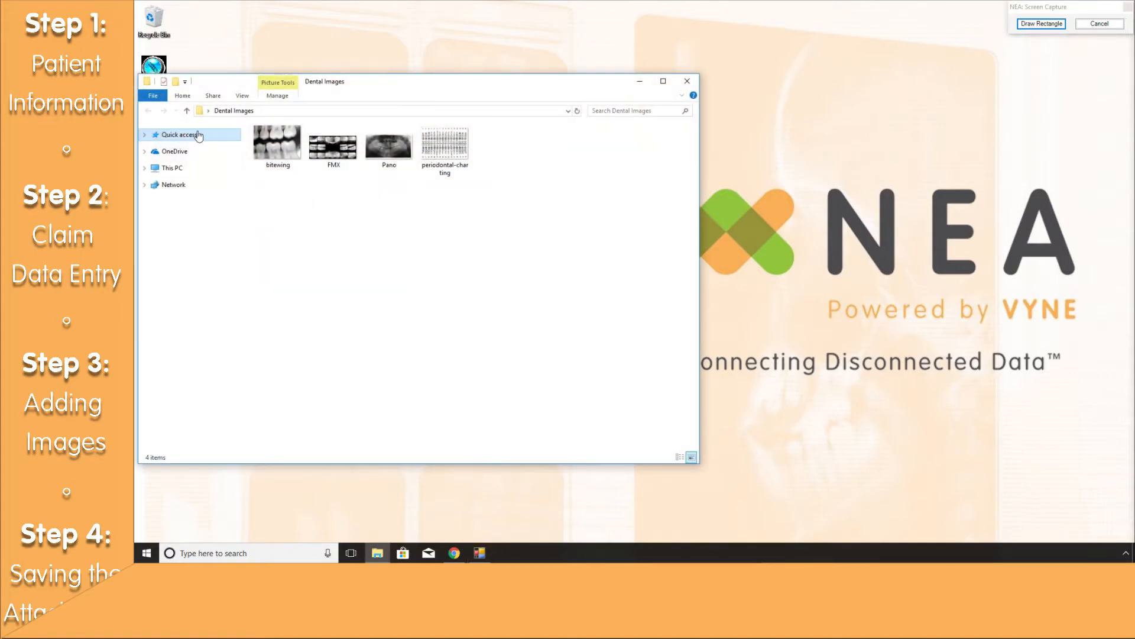
pyautogui.doubleClick(442, 155)
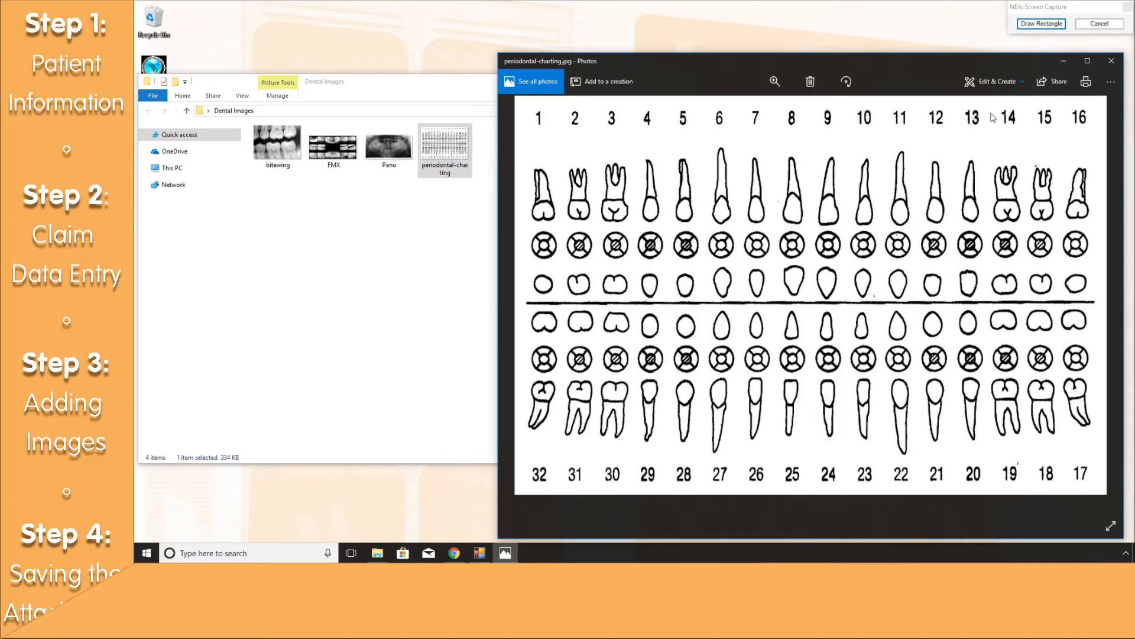
pyautogui.click(1045, 26)
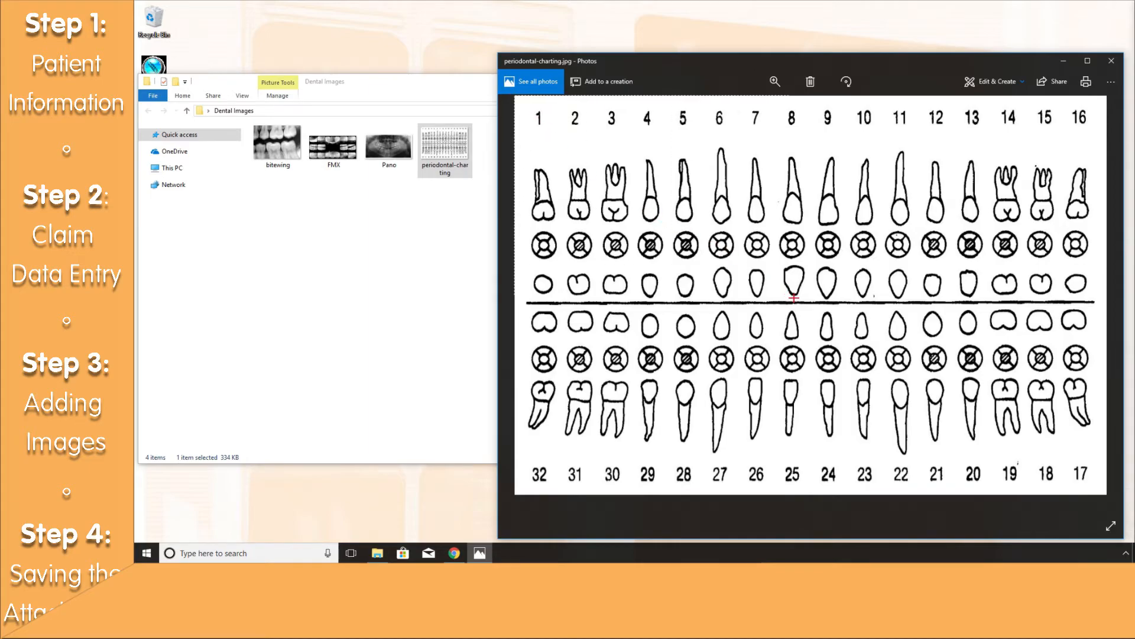
pyautogui.moveTo(962, 419); pyautogui.dragTo(1108, 496)
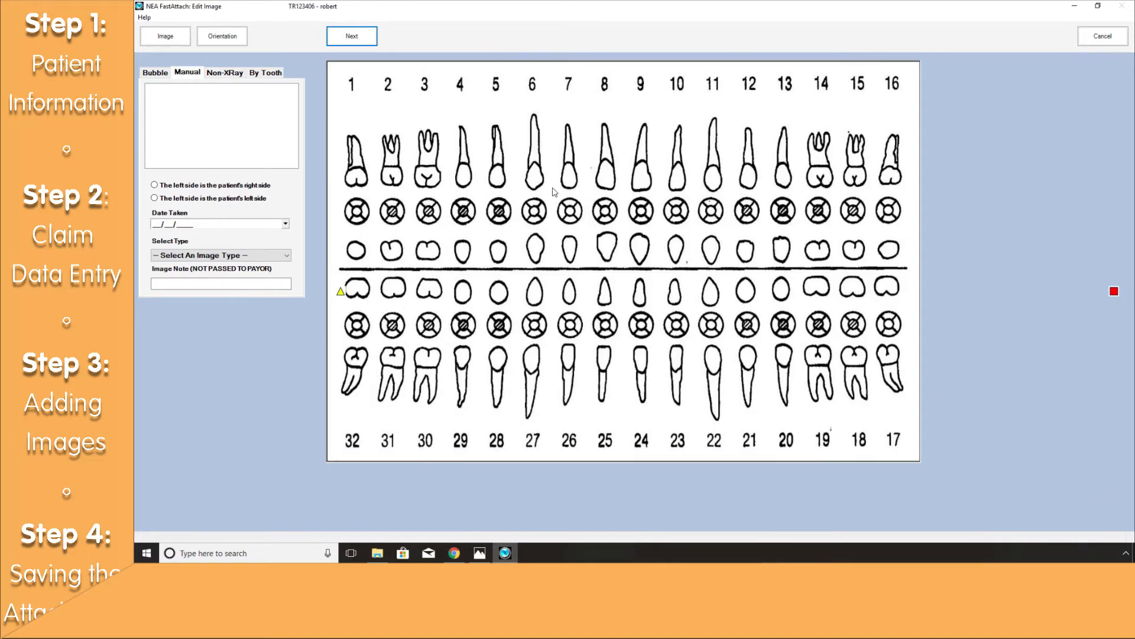
# - Classify the captured chart as a non-X-ray image of type Periodontal Charting with date taken 12/20/2017
pyautogui.click(225, 75)
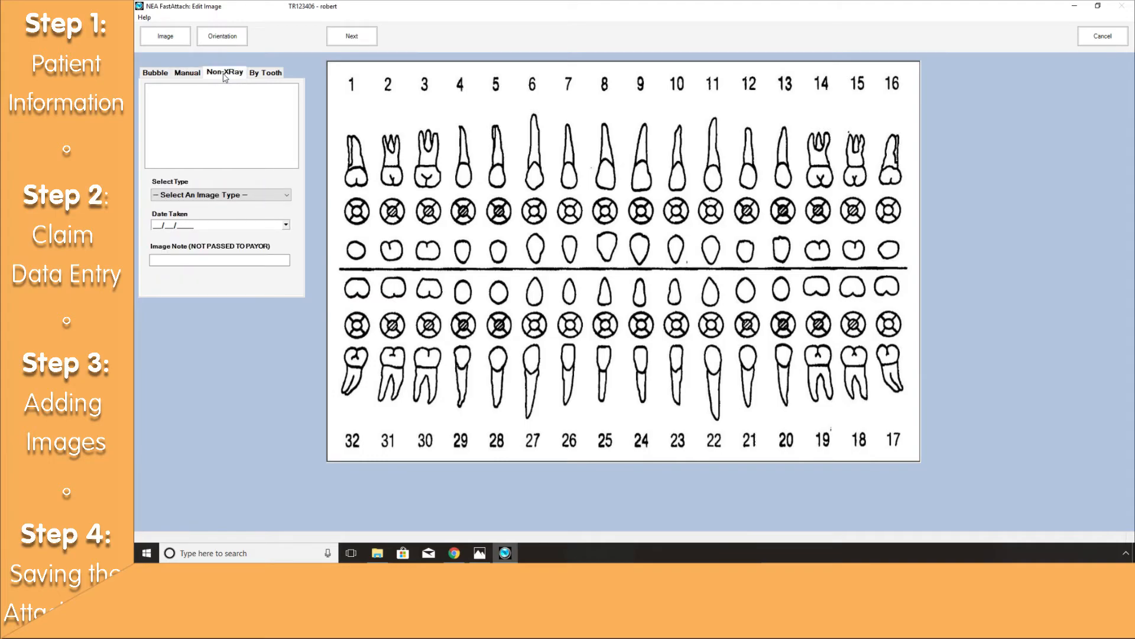
pyautogui.click(241, 196)
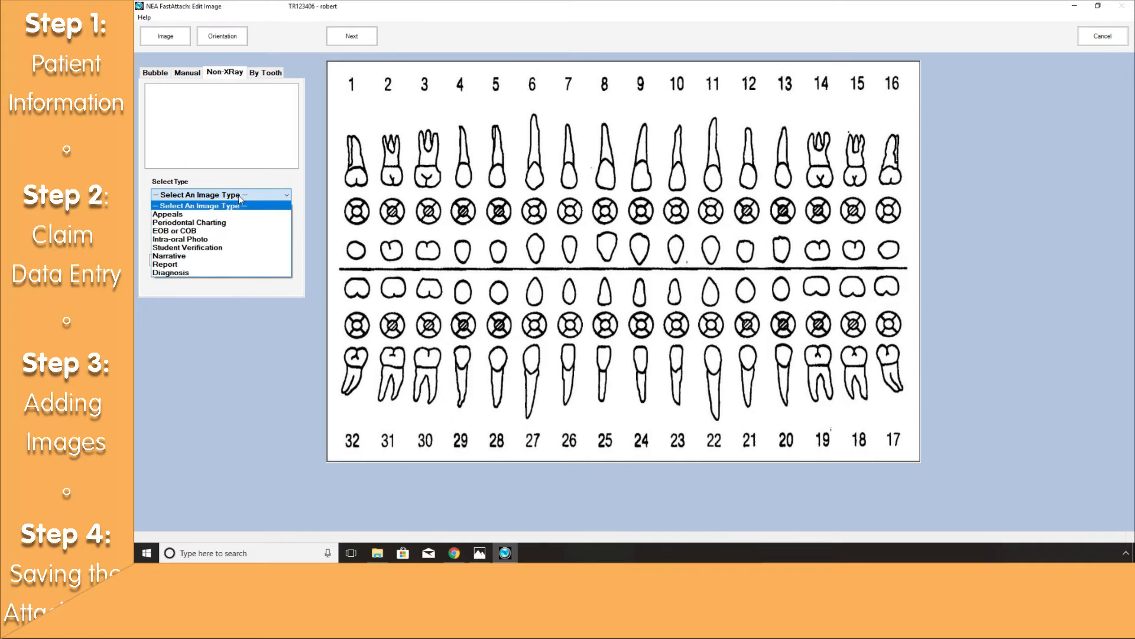
pyautogui.click(225, 223)
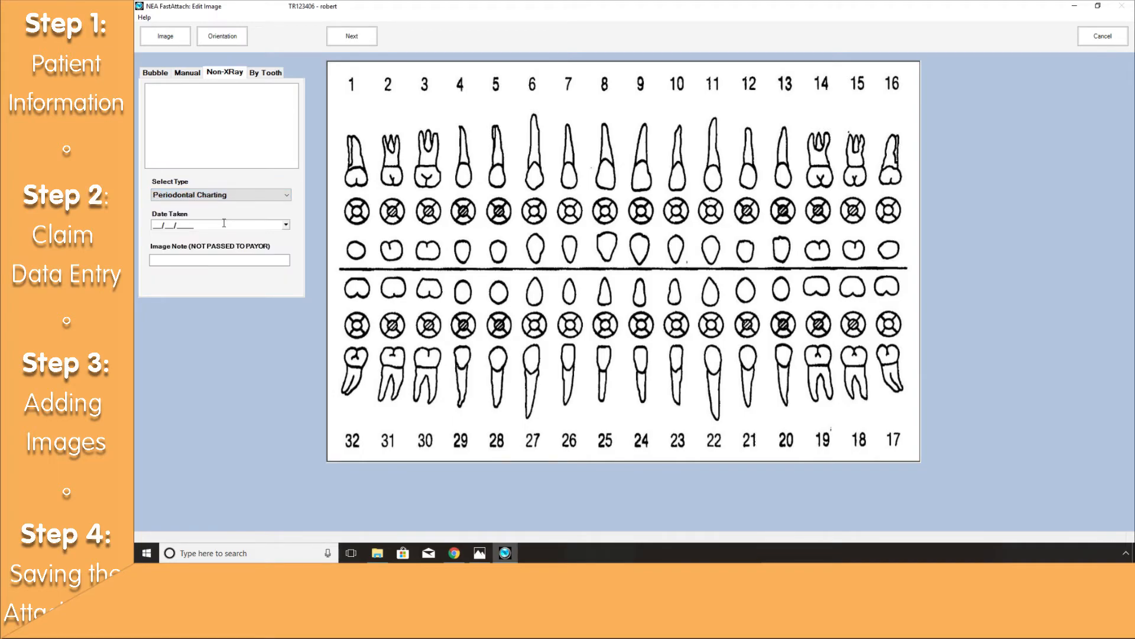
pyautogui.click(286, 225)
pyautogui.click(213, 301)
# - Enter "office note" as the chart's image note and add the chart to the attachment
pyautogui.click(221, 262)
pyautogui.write('office note')
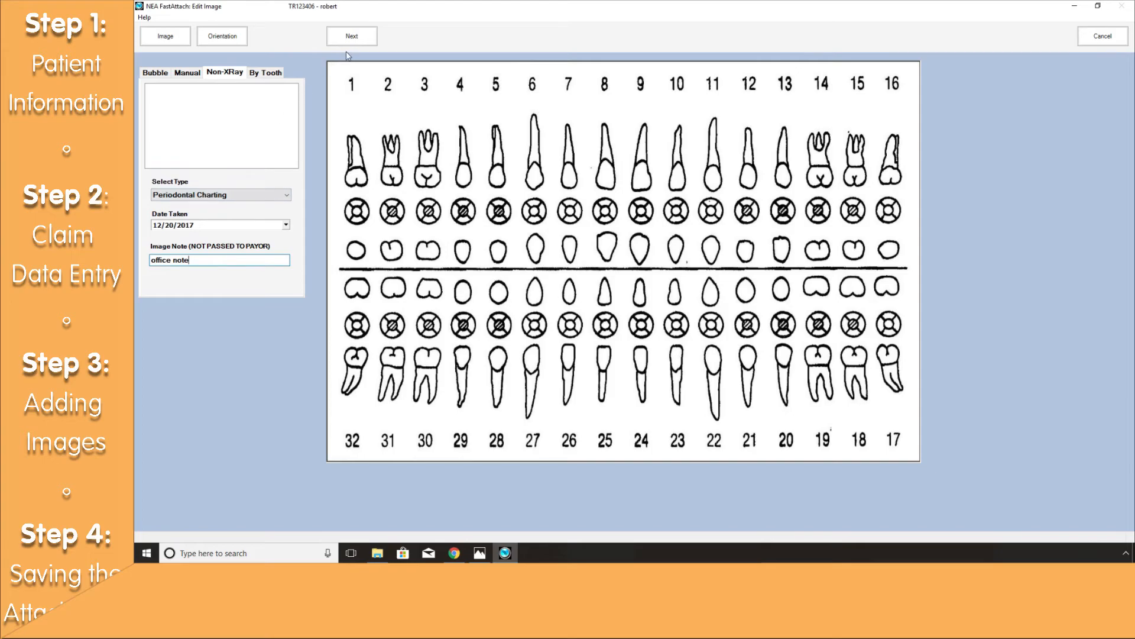
pyautogui.click(368, 41)
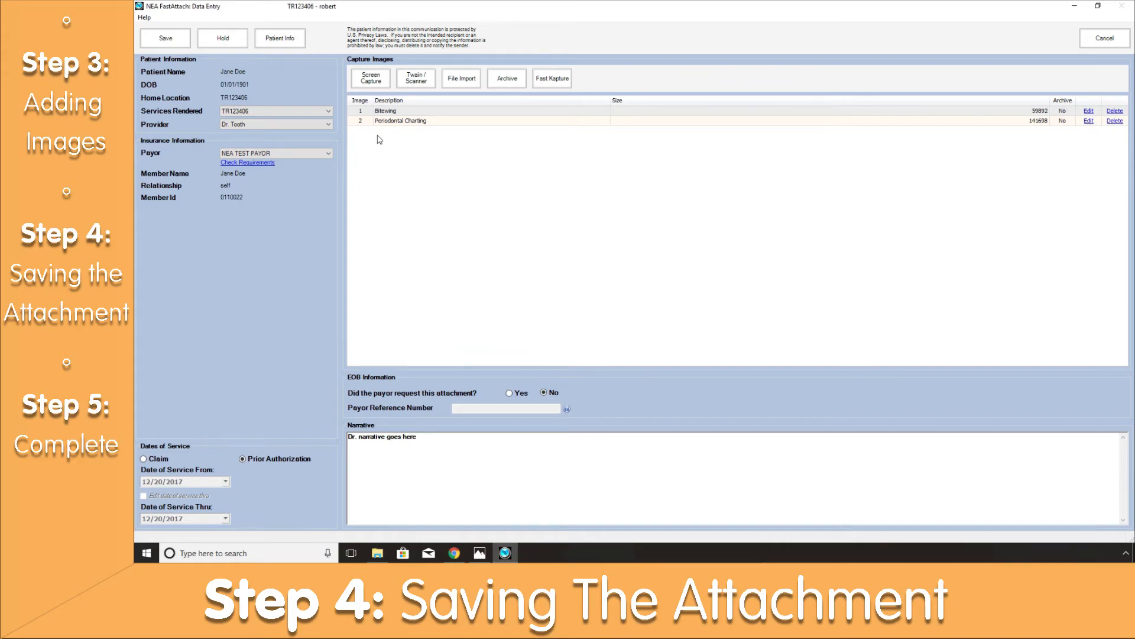
pyautogui.click(241, 47)
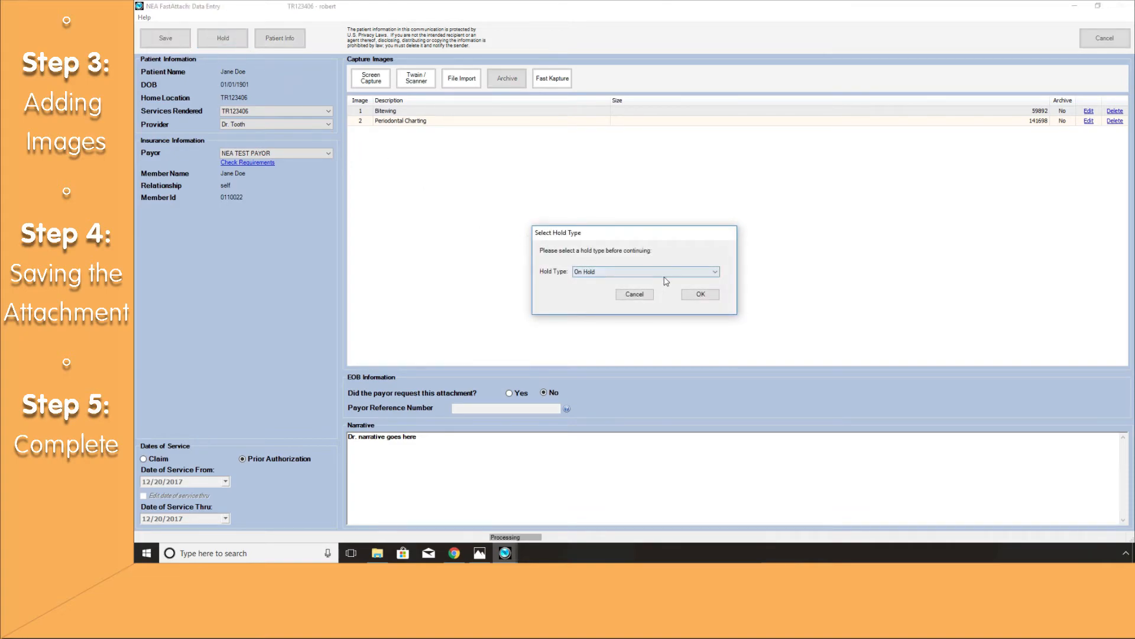
pyautogui.click(715, 273)
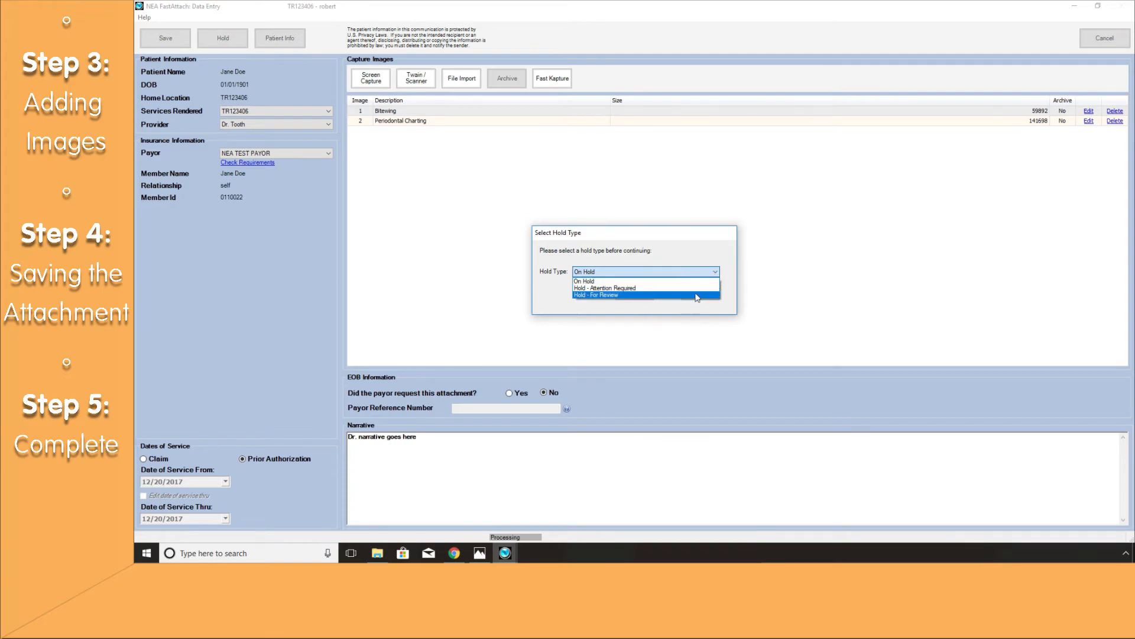
pyautogui.click(707, 273)
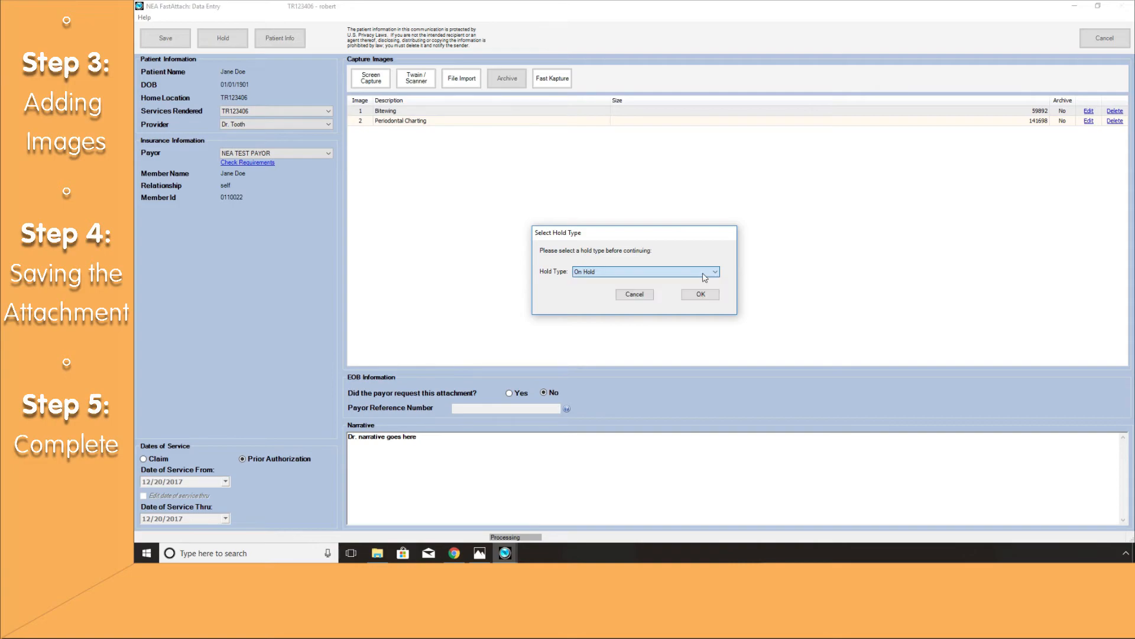
pyautogui.click(634, 295)
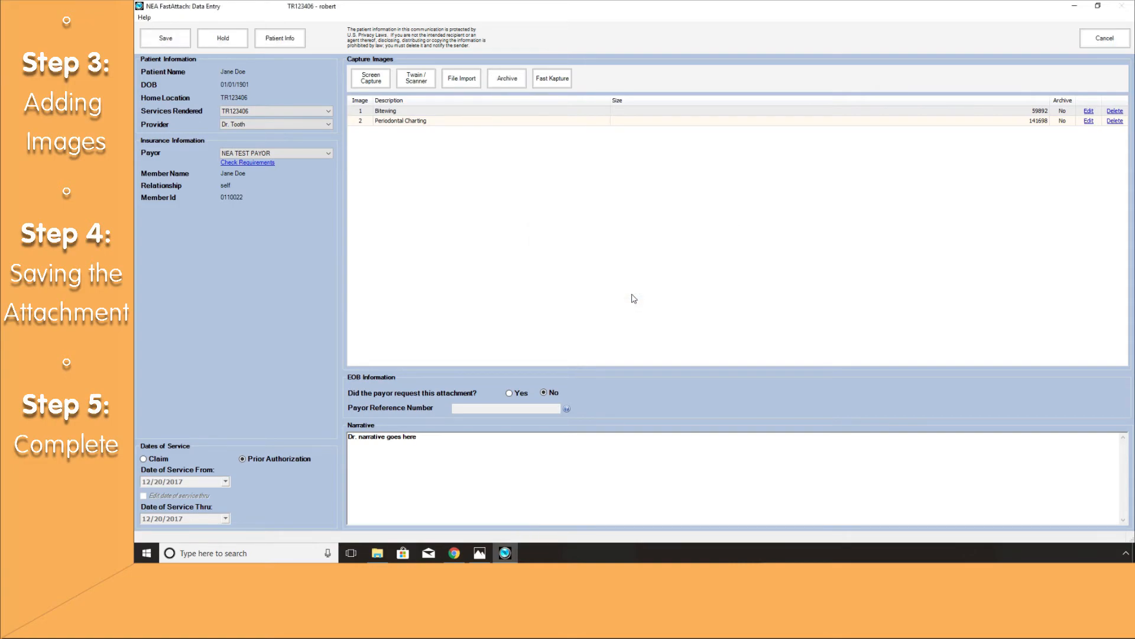
# - Save the completed claim attachment and send it to NEA
pyautogui.click(168, 41)
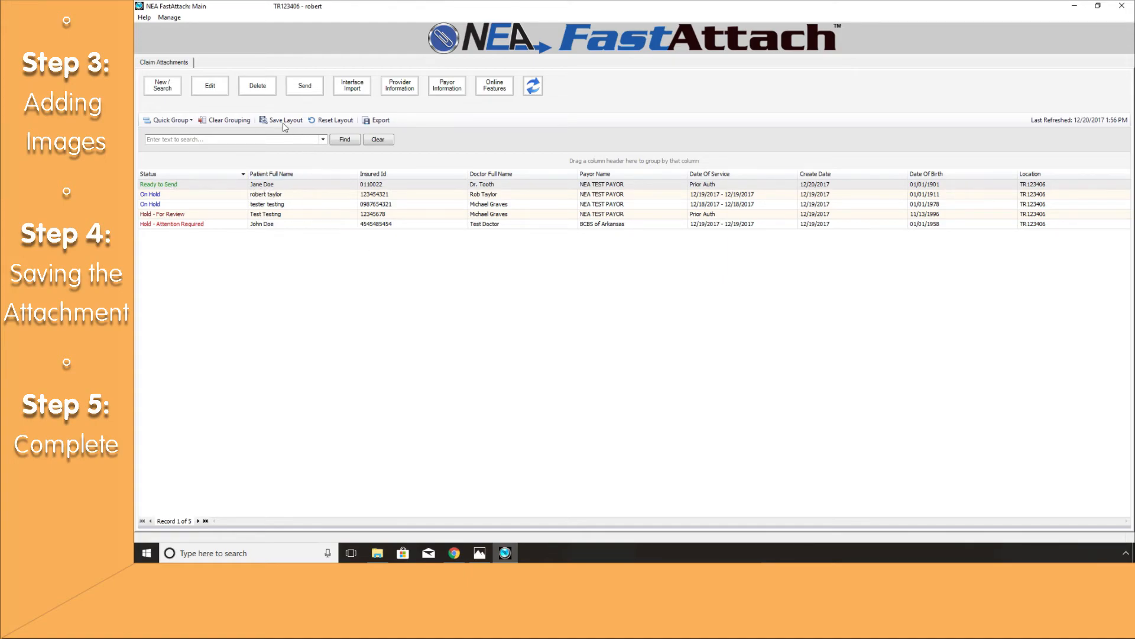
pyautogui.click(306, 93)
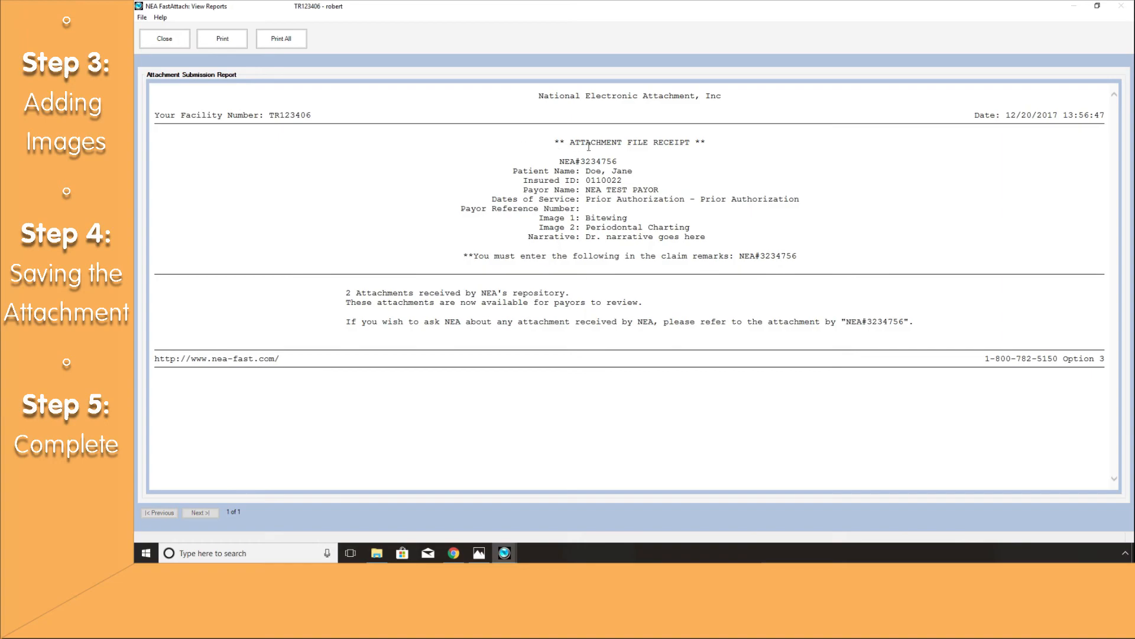
# - Highlight the NEA number and the claim-remarks instruction in the attachment file receipt, and close the submission report
pyautogui.moveTo(619, 162); pyautogui.dragTo(558, 160)
pyautogui.click(466, 256)
pyautogui.moveTo(465, 255); pyautogui.dragTo(794, 257)
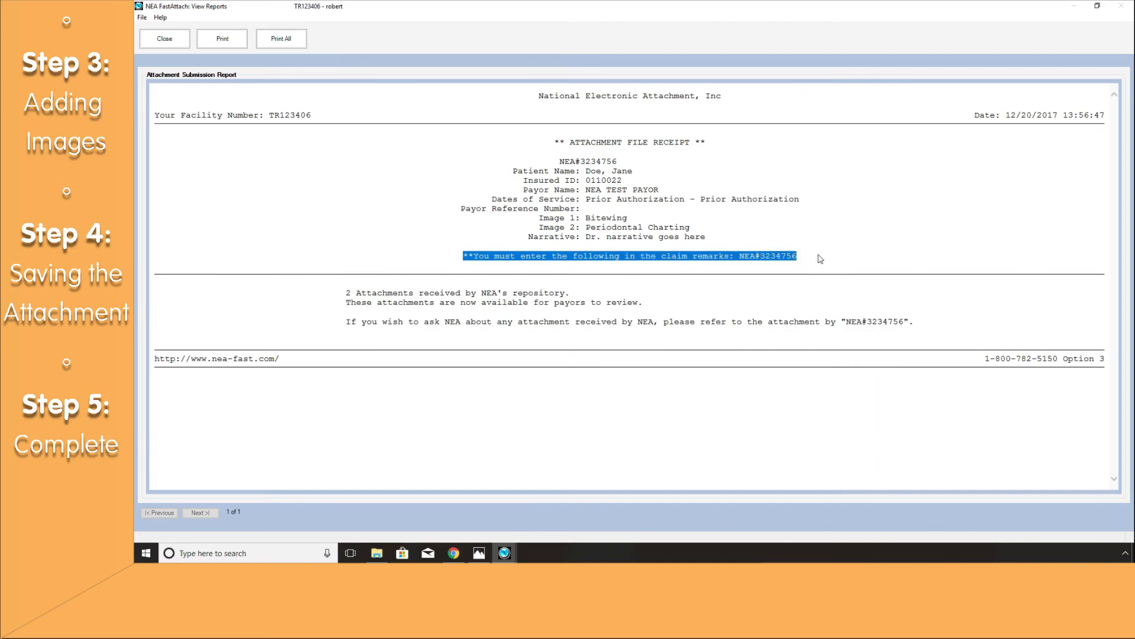
pyautogui.click(820, 259)
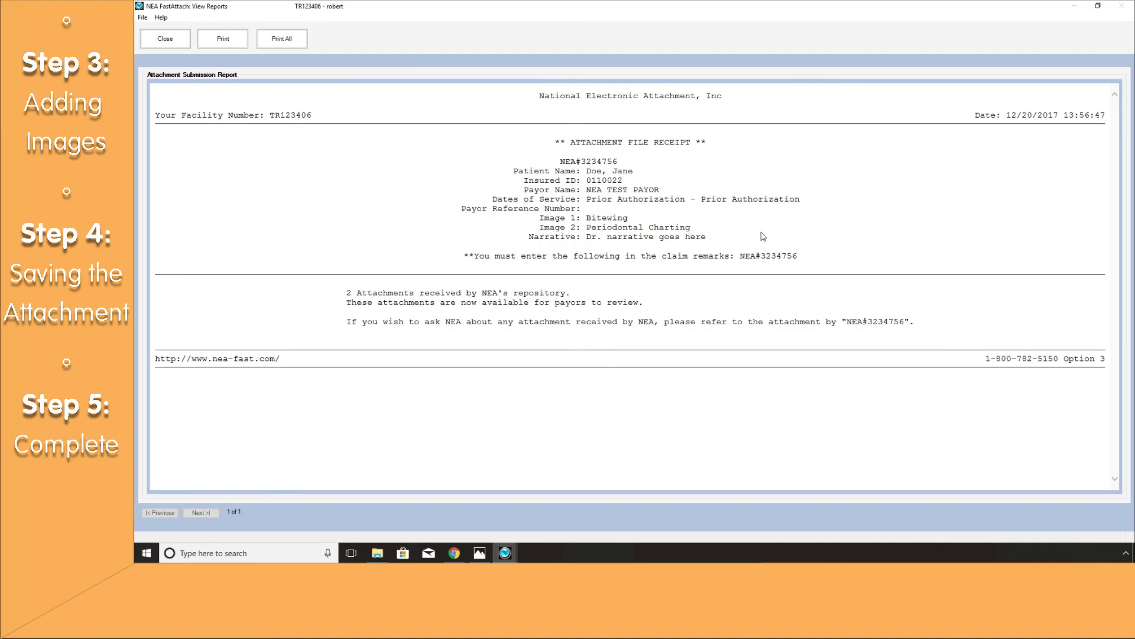
pyautogui.click(169, 44)
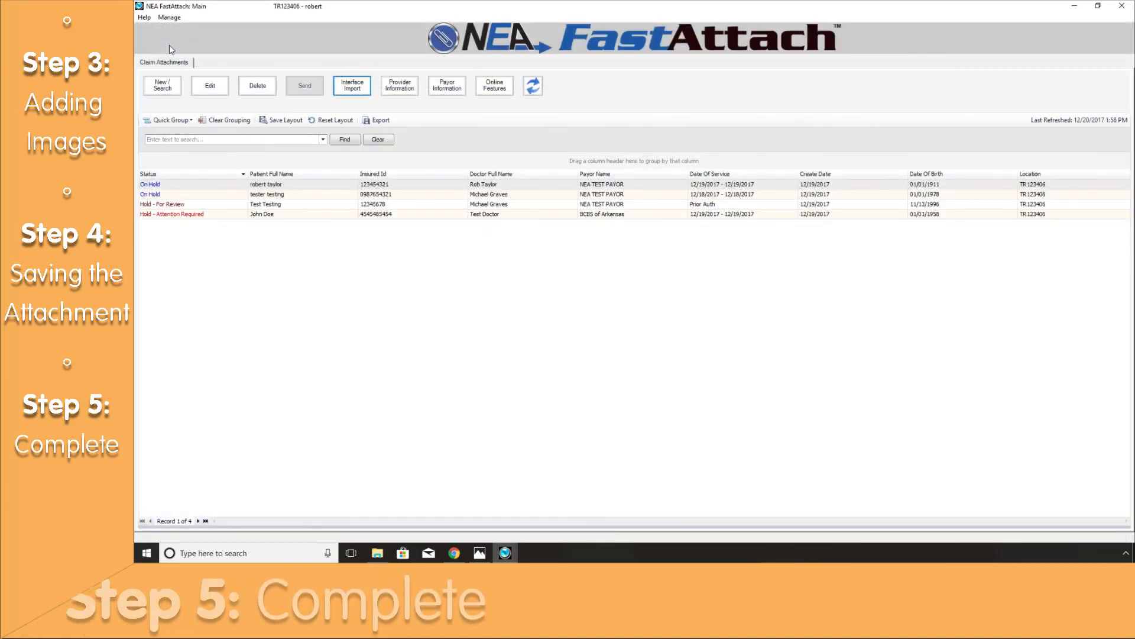